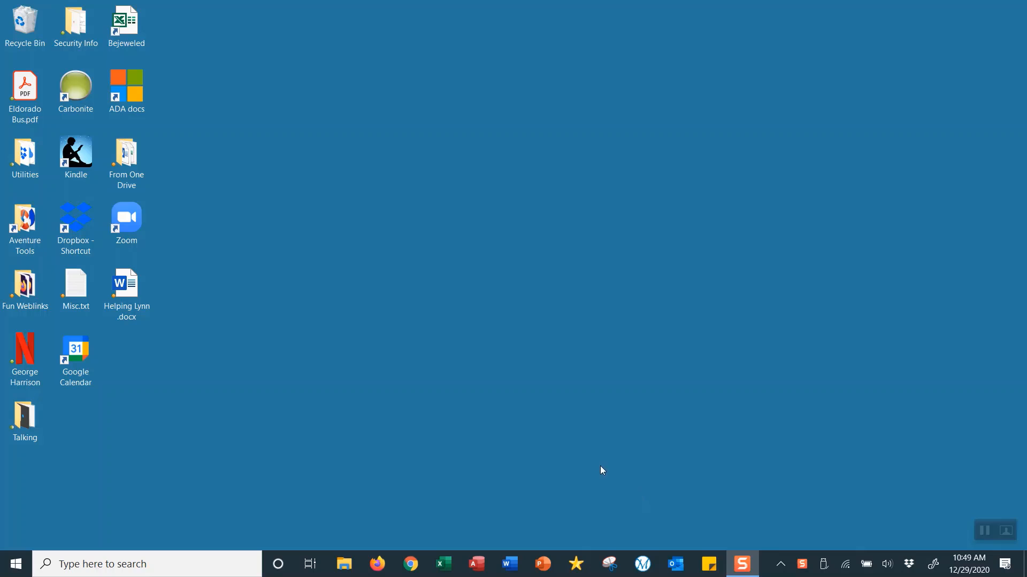
- Launch Microsoft Word from the Windows taskbar
click(511, 566)
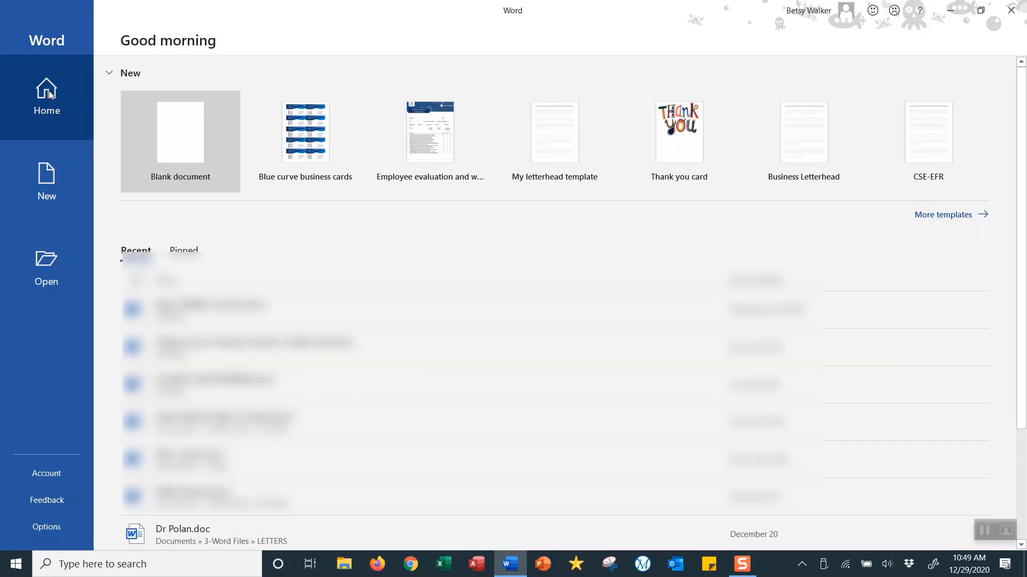
- List Word's online 'Resumes and Cover Letters' templates from the New page
click(54, 185)
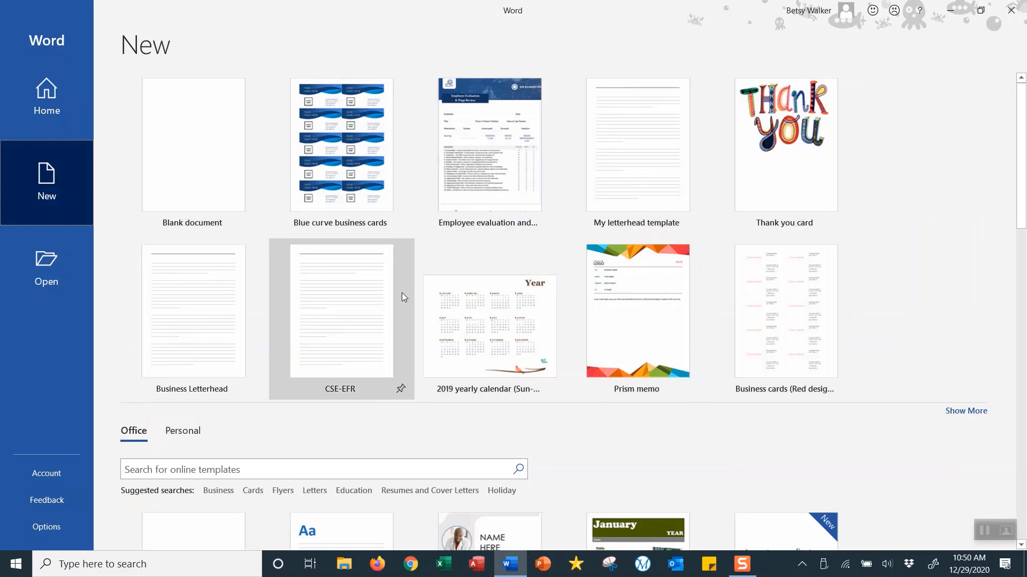
scroll(953, 297, down, 1)
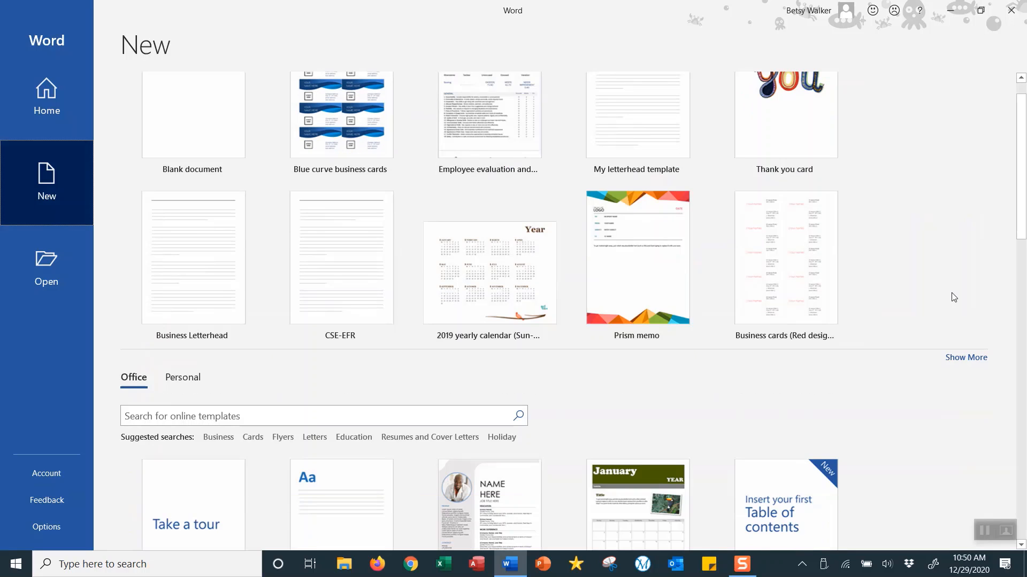
scroll(955, 297, down, 1)
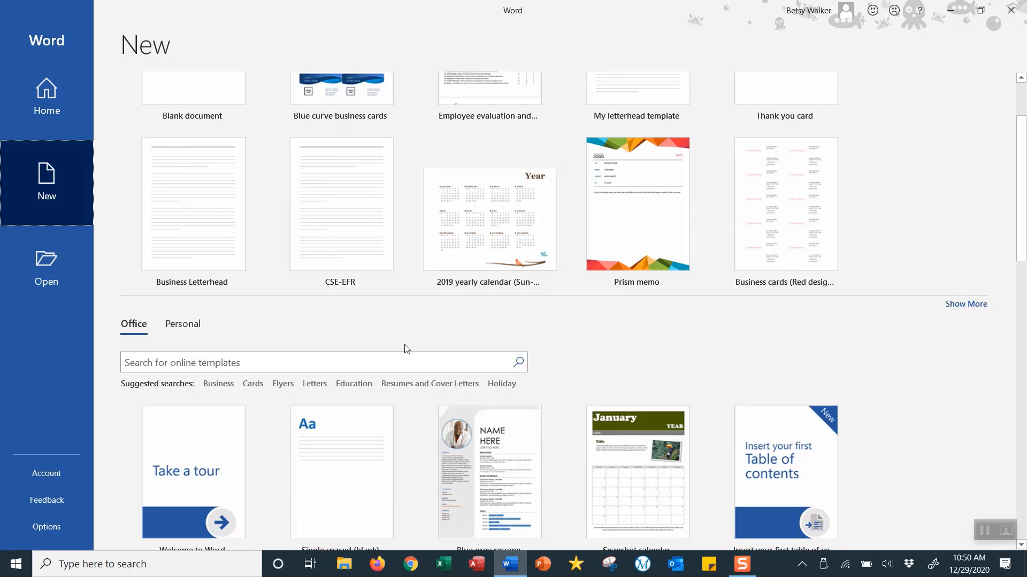
click(184, 365)
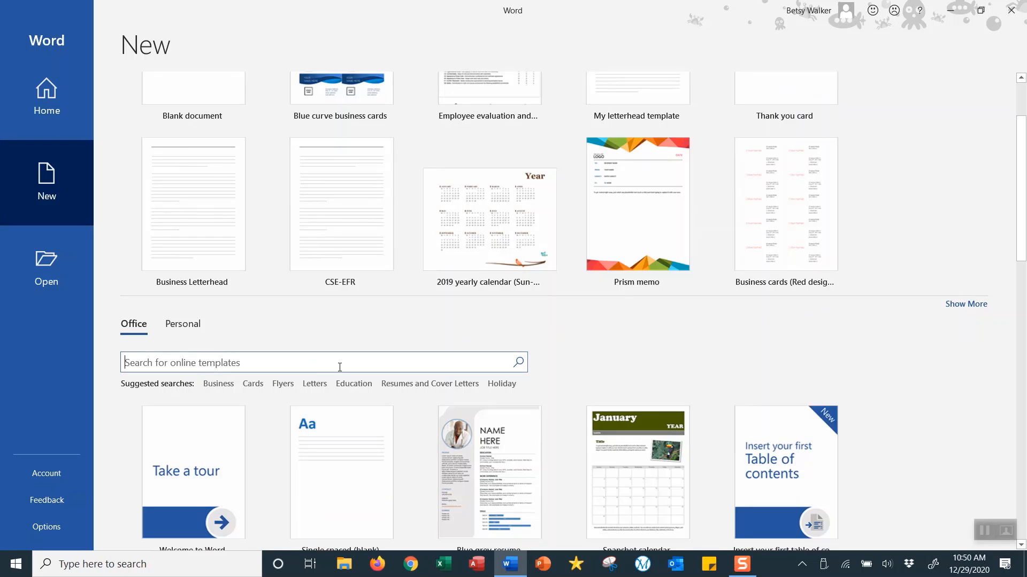
click(411, 385)
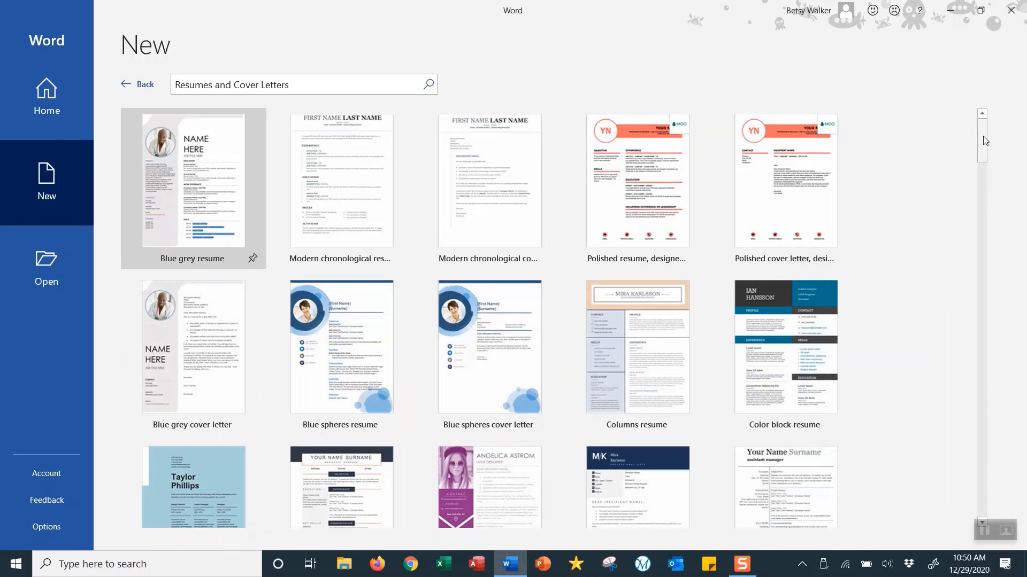
- Scroll through the resume templates and preview the Blue grey resume
drag(983, 137, 980, 316)
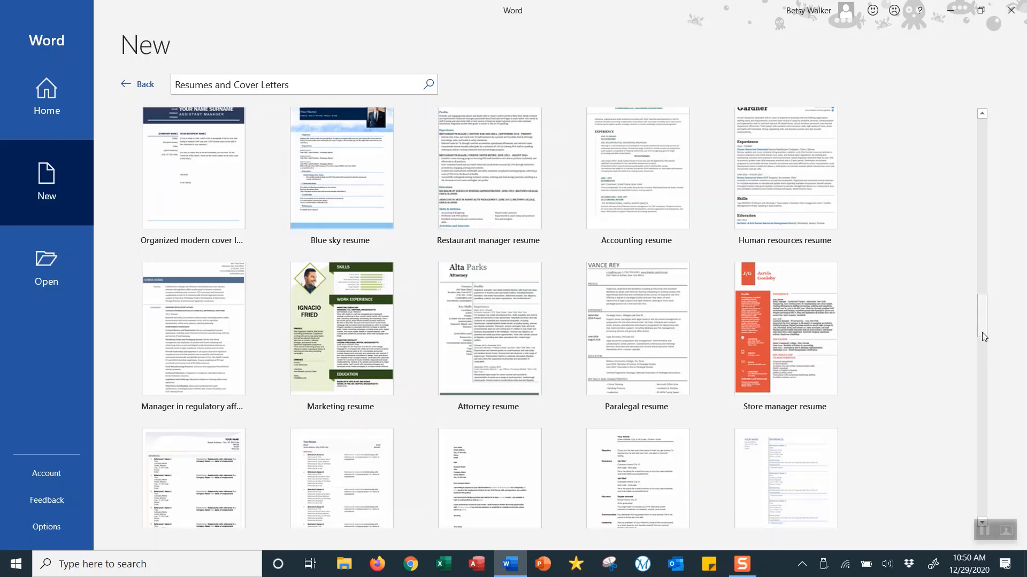
drag(982, 332, 976, 137)
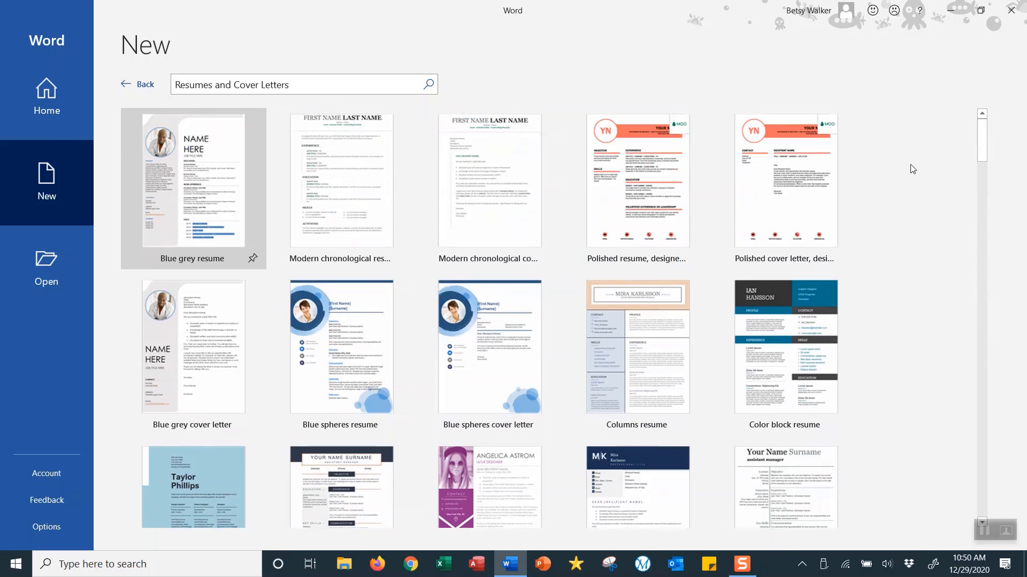
click(204, 164)
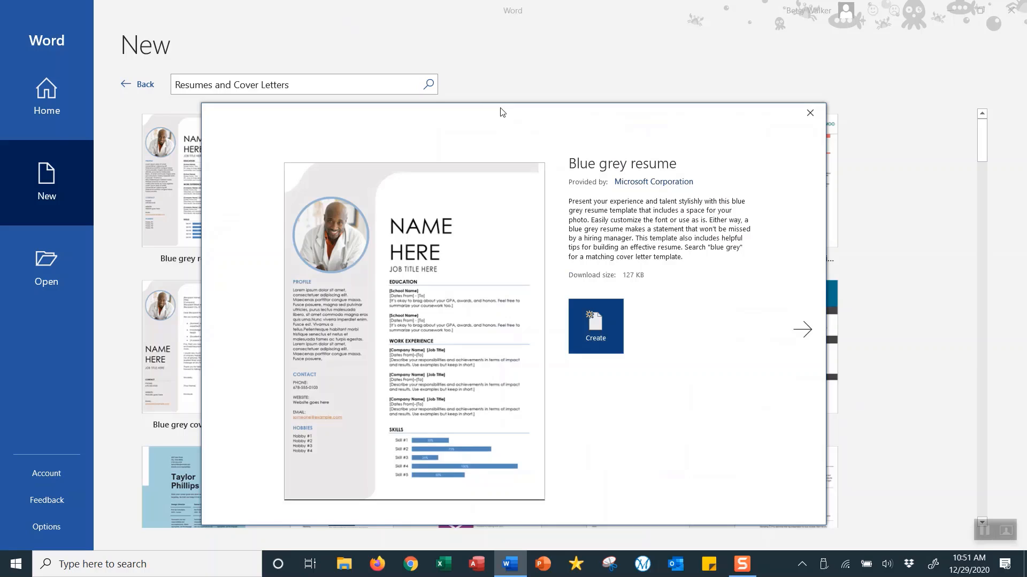
- Browse the template previews back to Modern chronological resume and create a document from it
drag(500, 110, 492, 37)
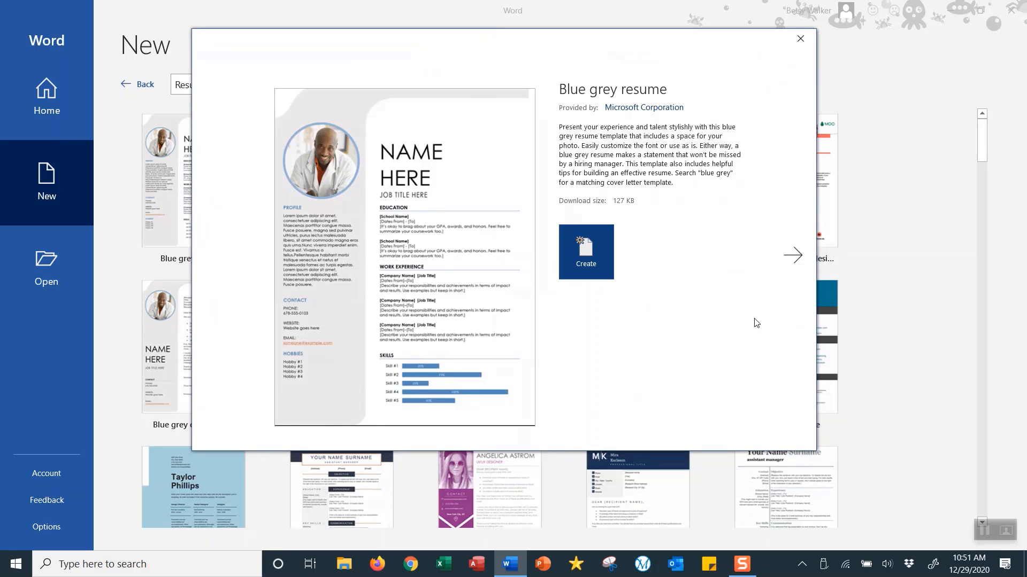
click(796, 265)
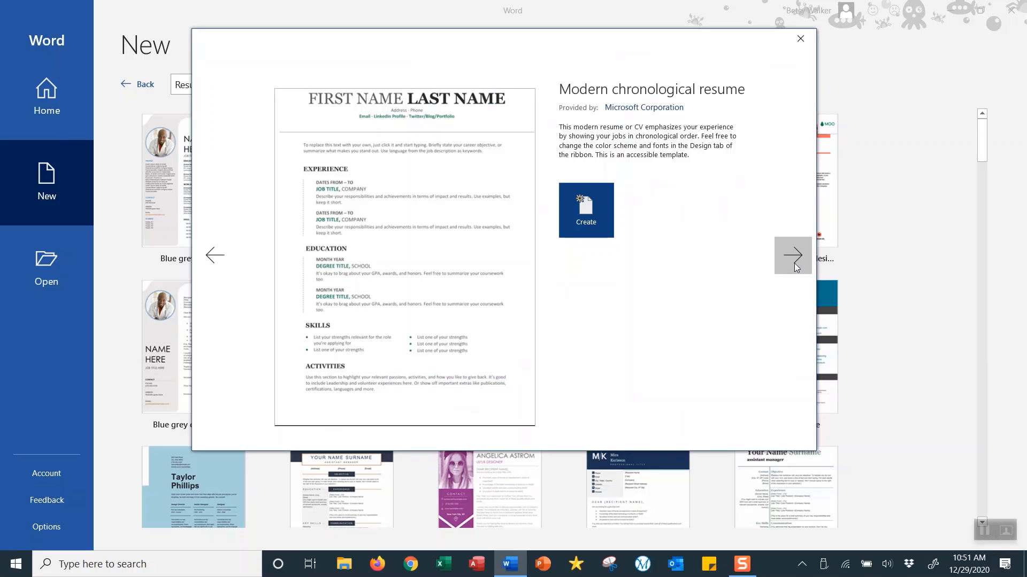
click(795, 267)
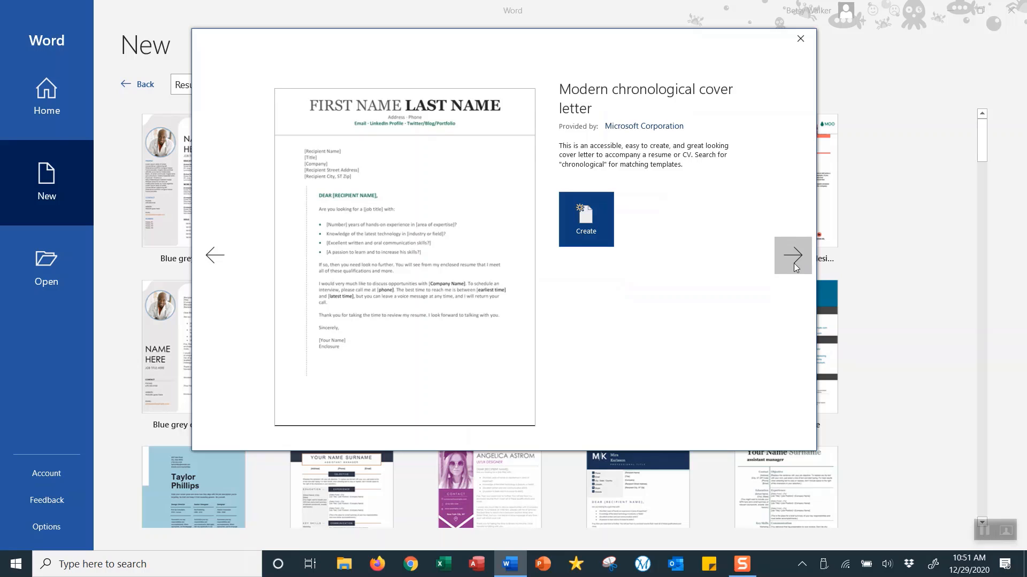
click(795, 267)
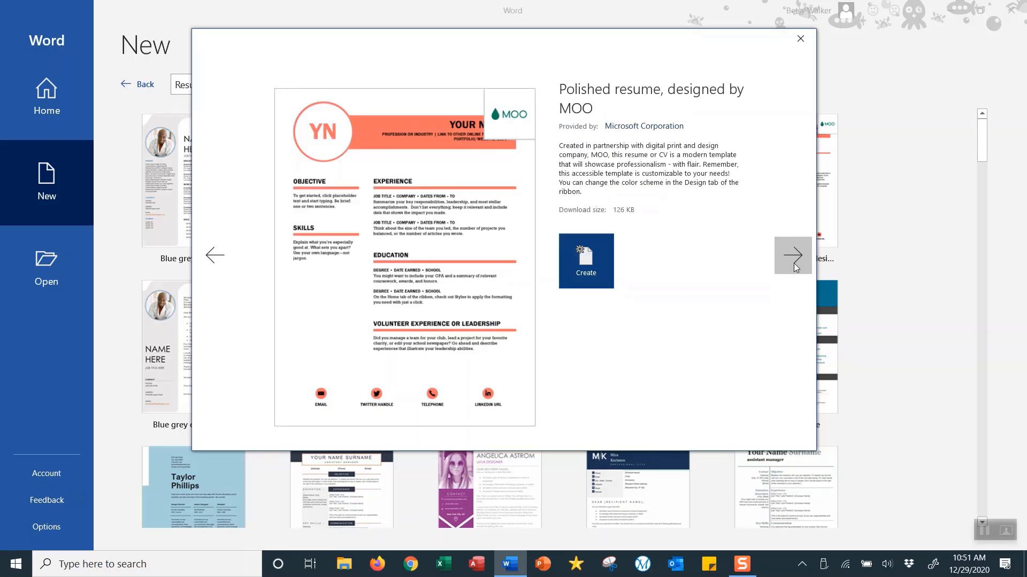
click(795, 268)
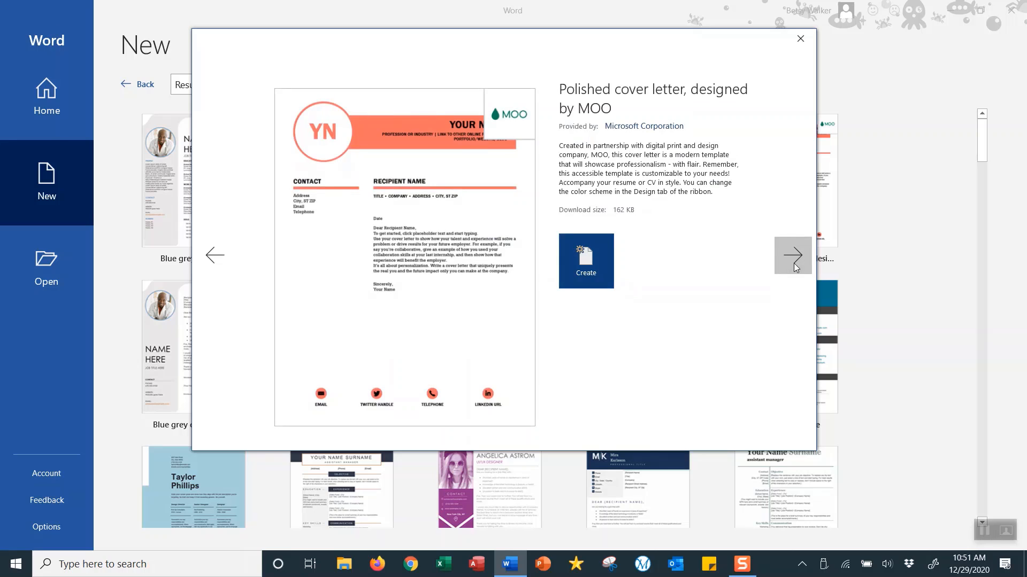
click(795, 267)
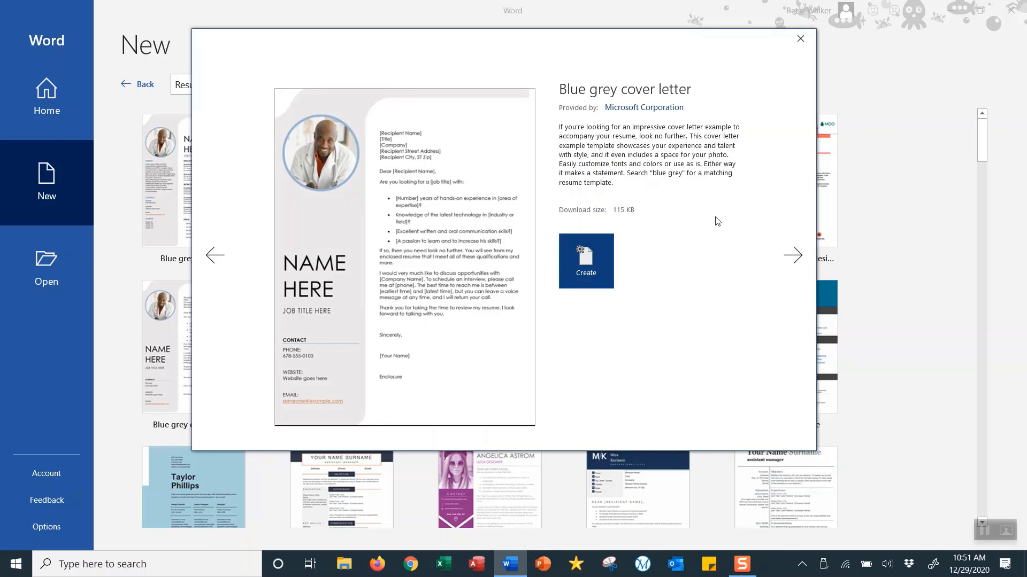
click(216, 258)
click(216, 257)
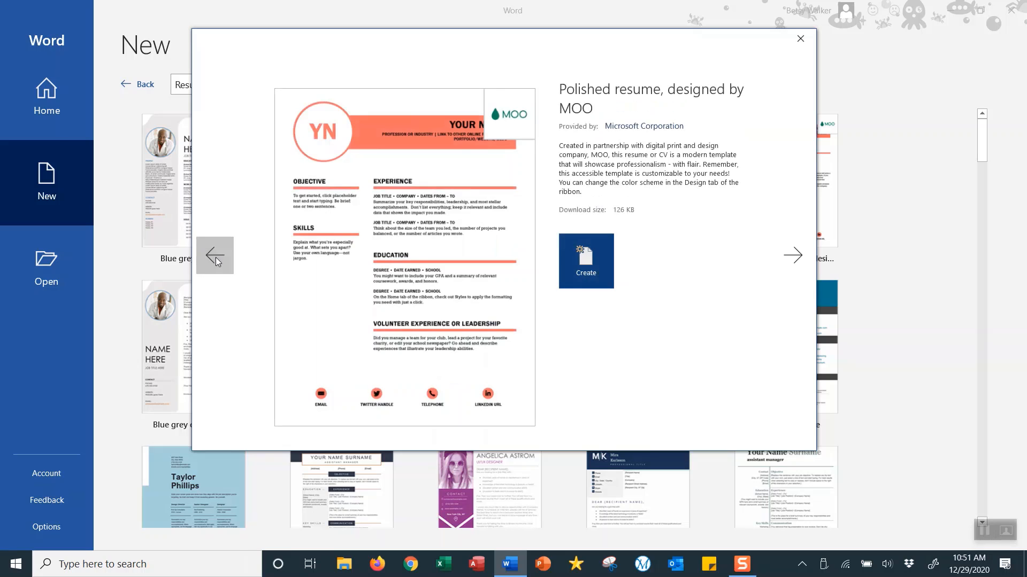
click(216, 258)
click(216, 258)
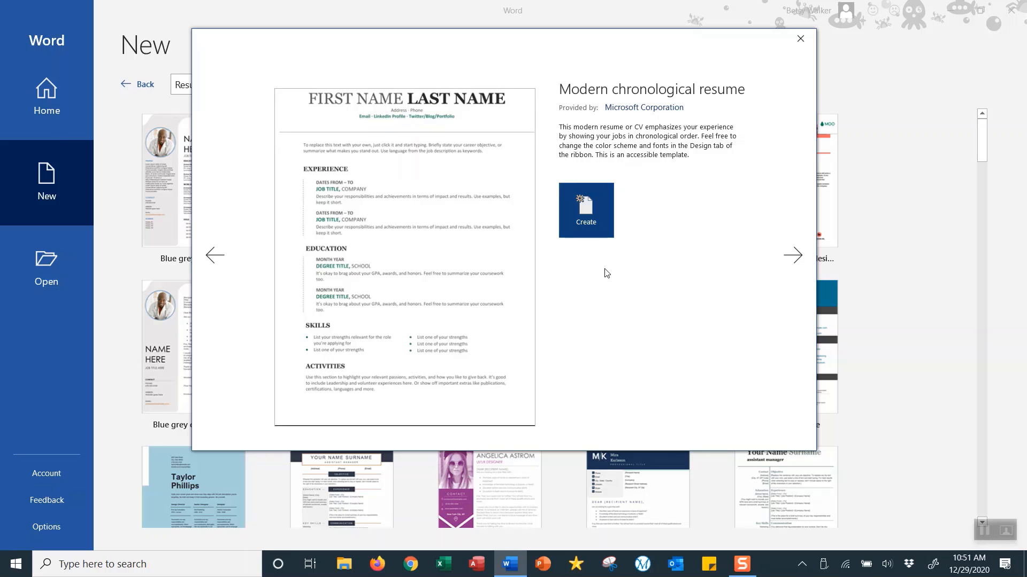
click(577, 210)
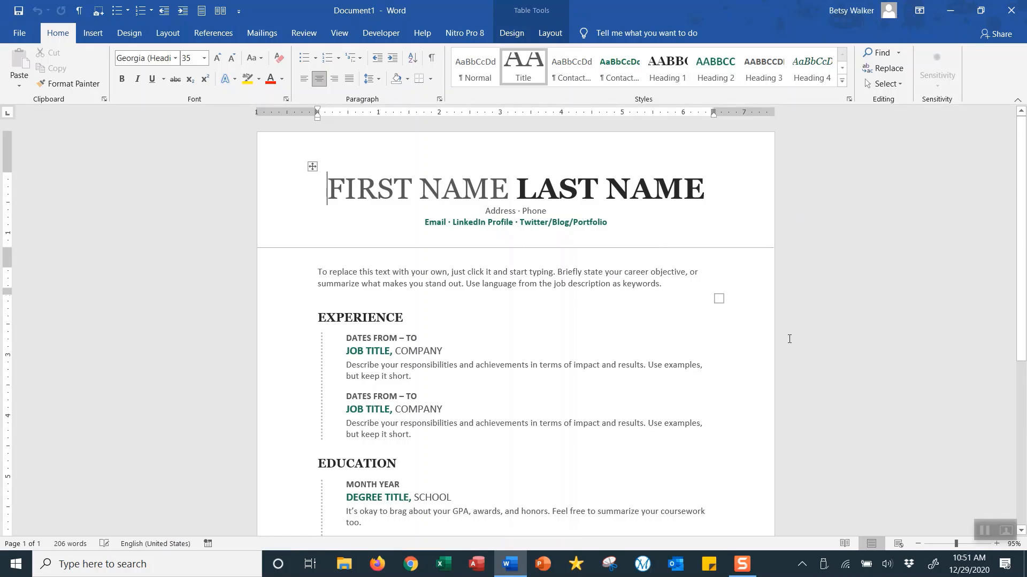
scroll(791, 289, down, 9)
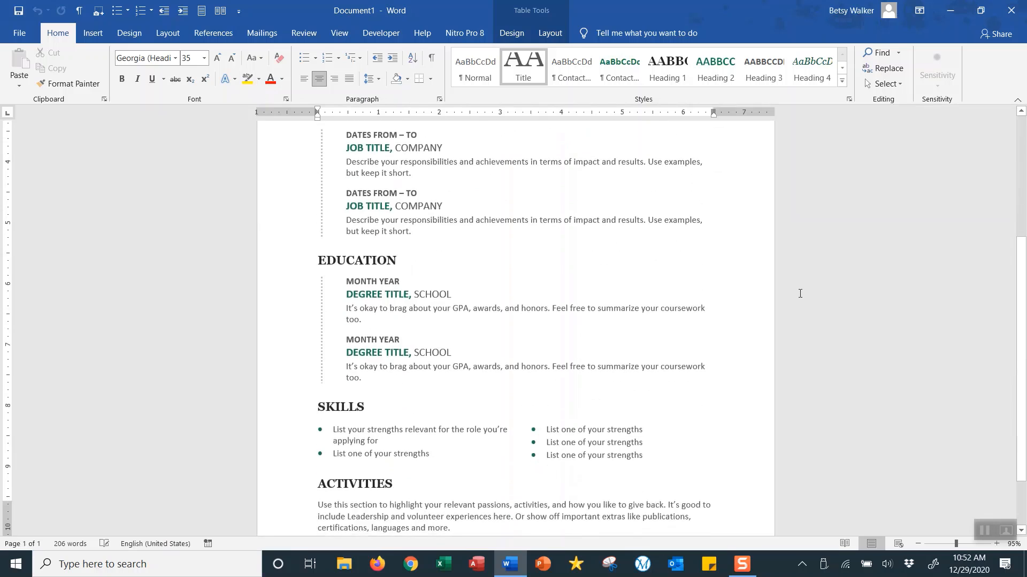
scroll(810, 318, up, 10)
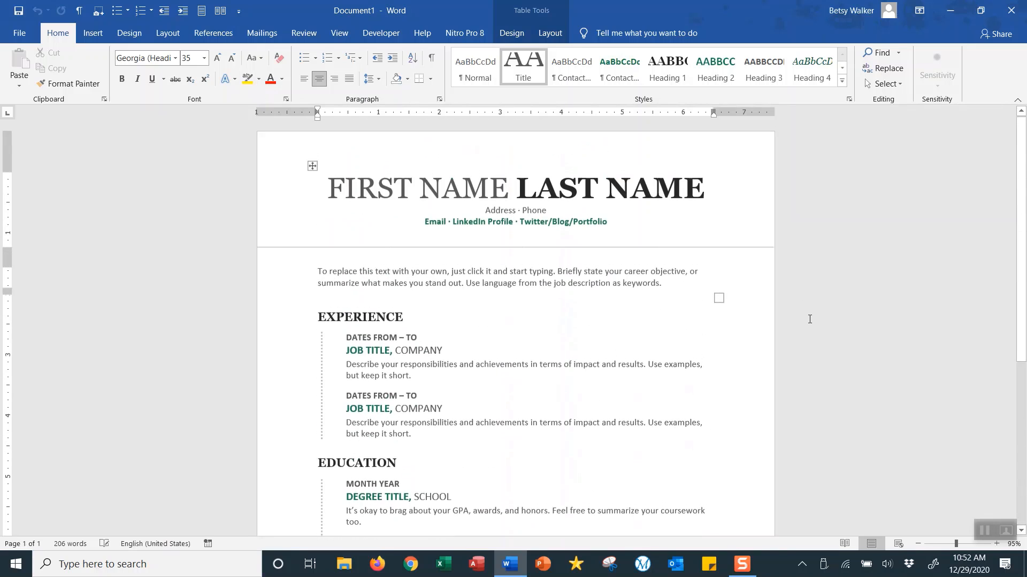
click(400, 187)
click(599, 187)
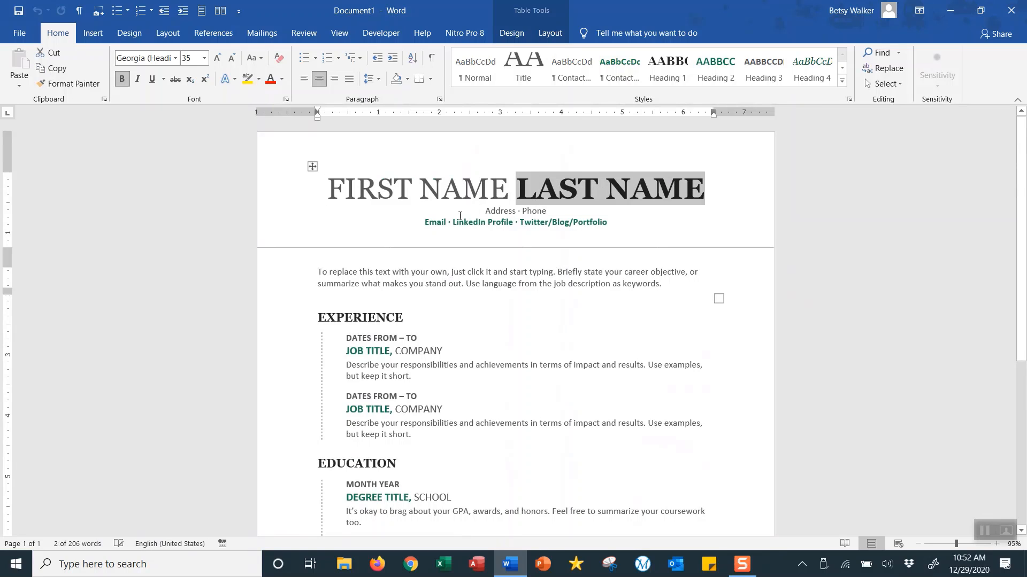
click(497, 211)
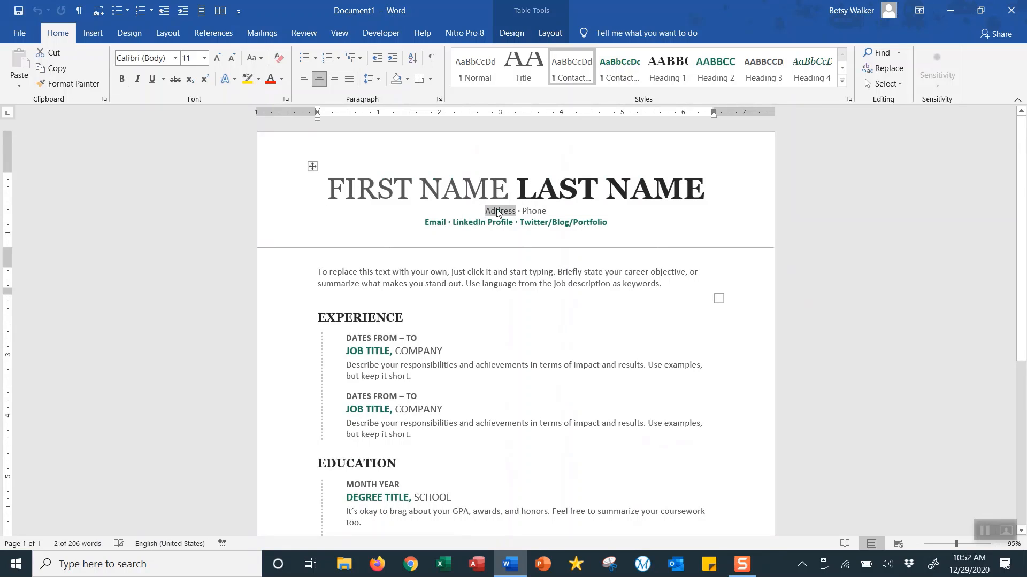
click(535, 212)
click(440, 222)
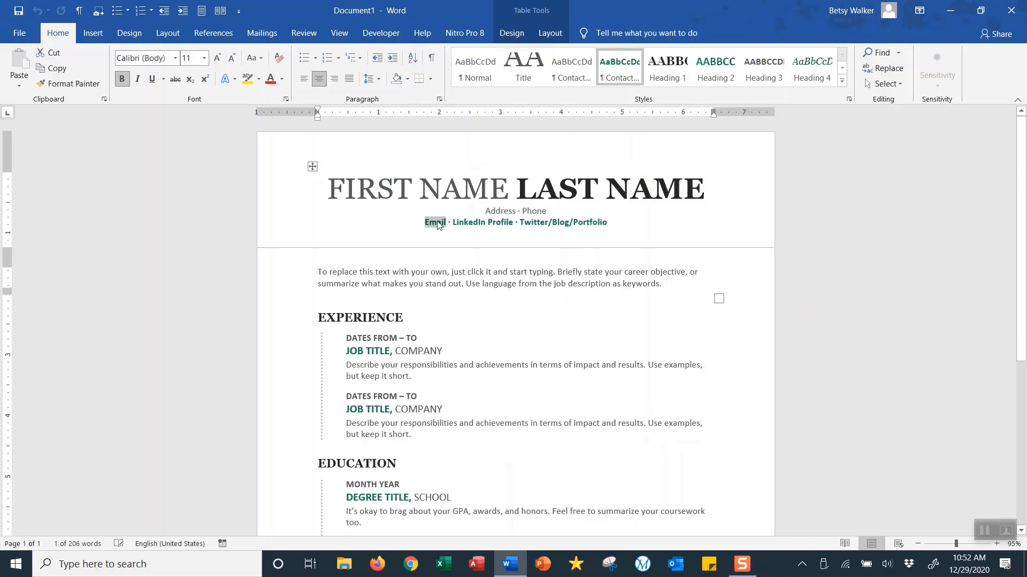
click(471, 224)
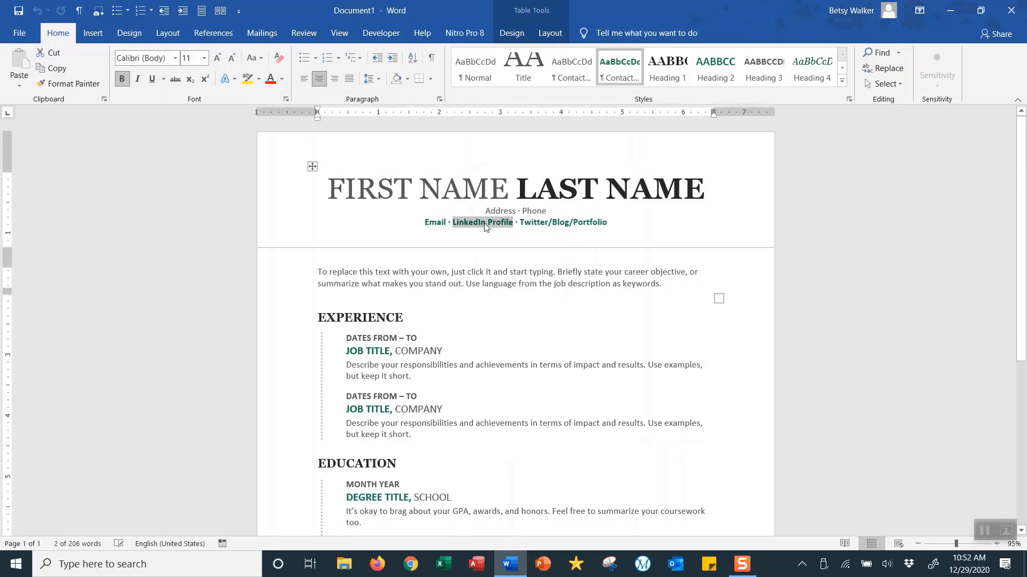
click(549, 225)
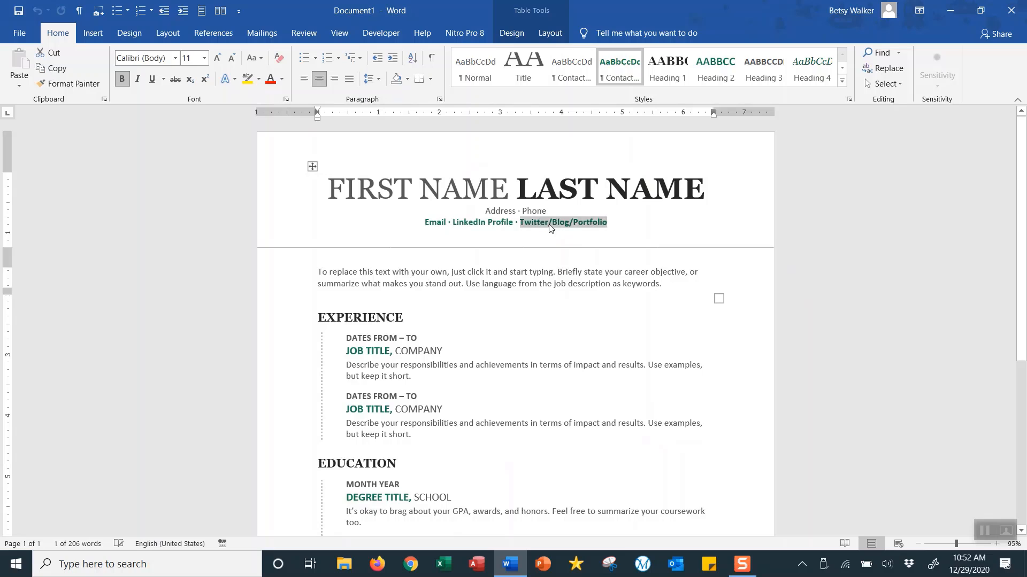
click(373, 276)
click(362, 187)
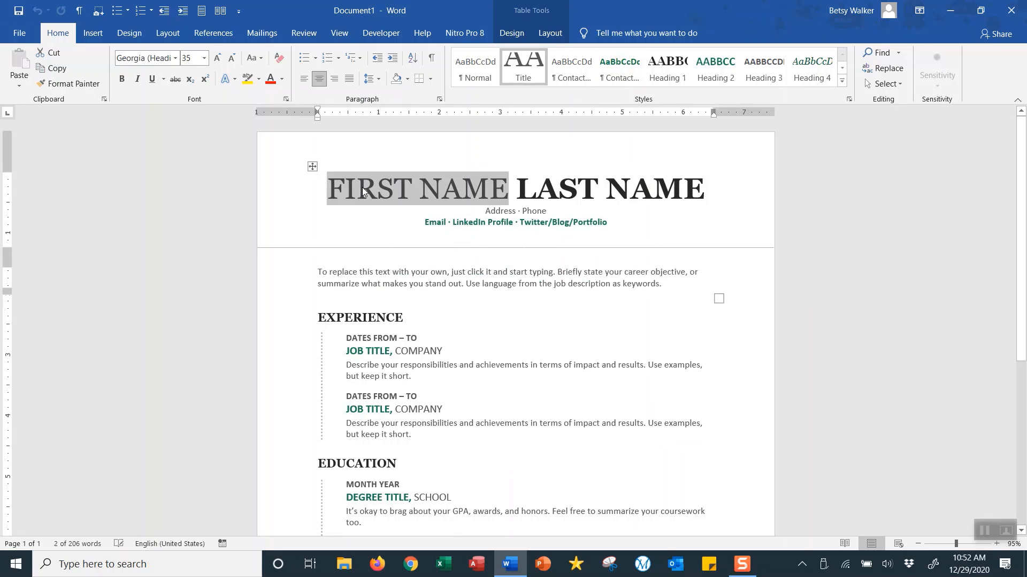
click(561, 192)
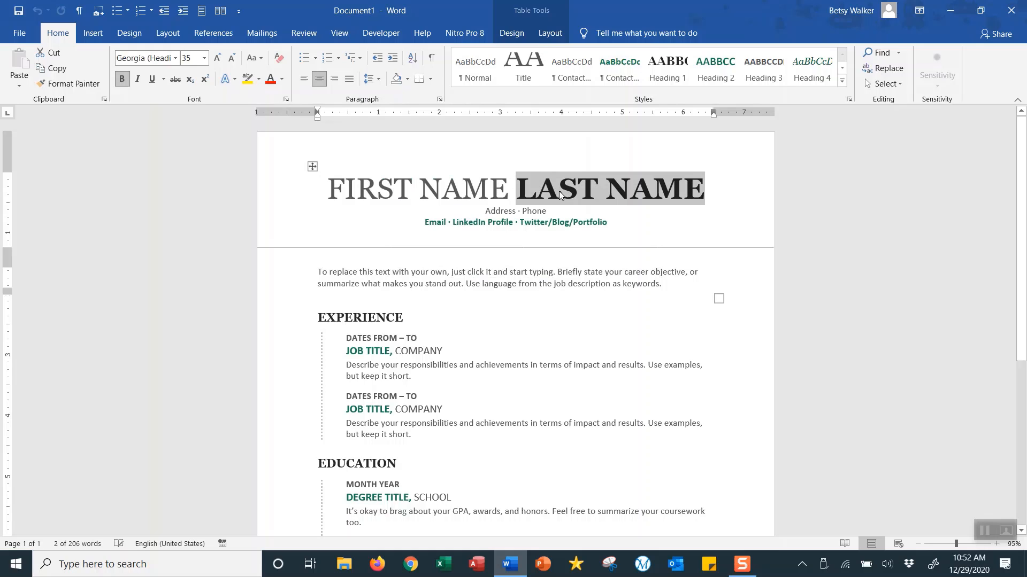
click(444, 191)
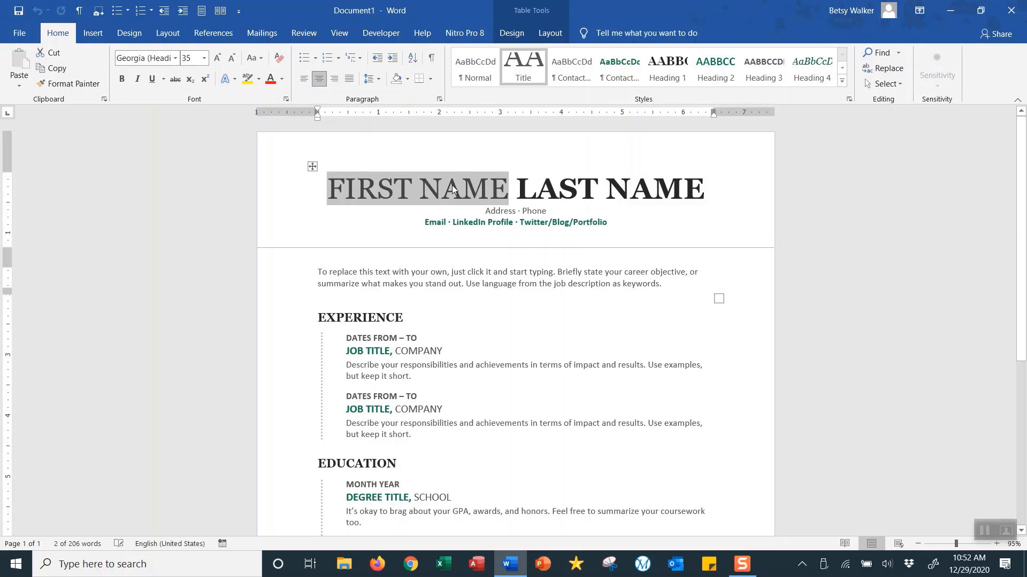
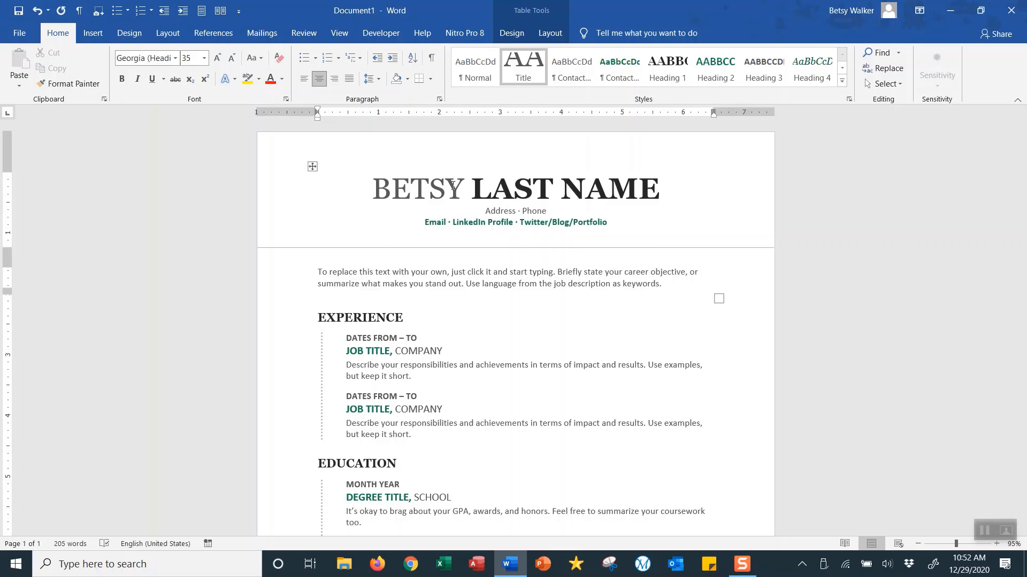
- Enter the applicant's first and last name in the header, removing bold from the last name
click(592, 190)
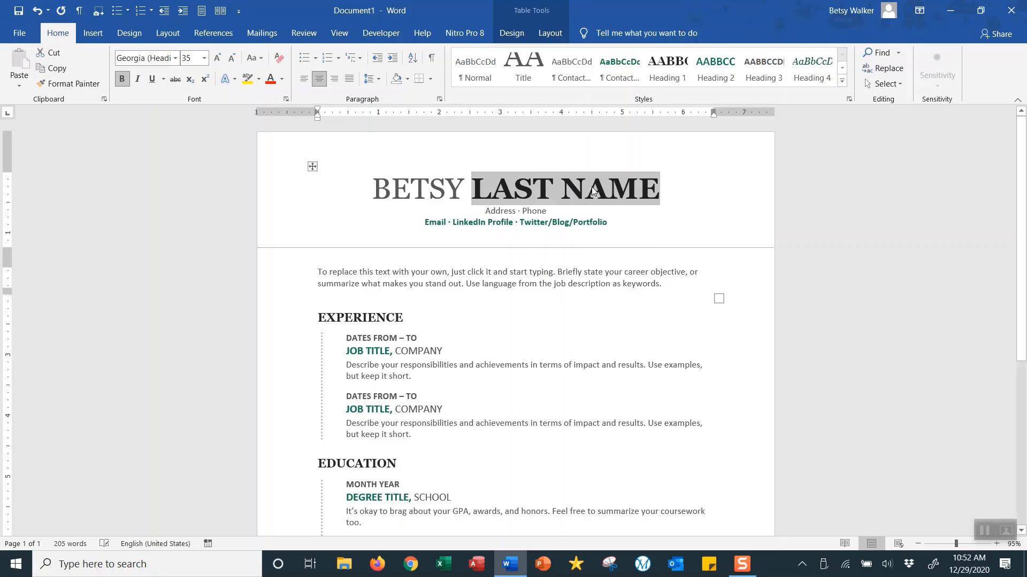
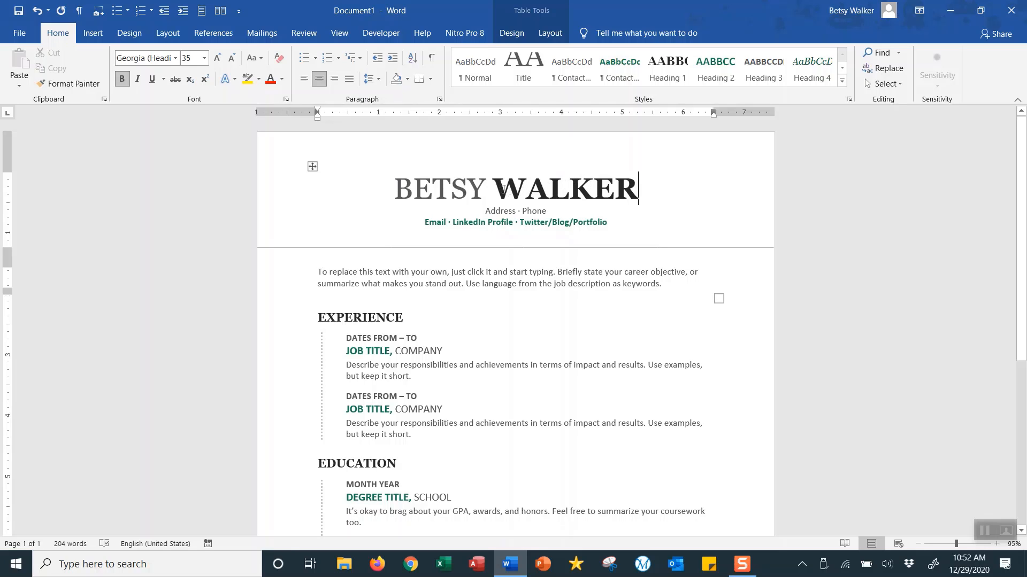
drag(501, 189, 611, 179)
drag(629, 182, 639, 185)
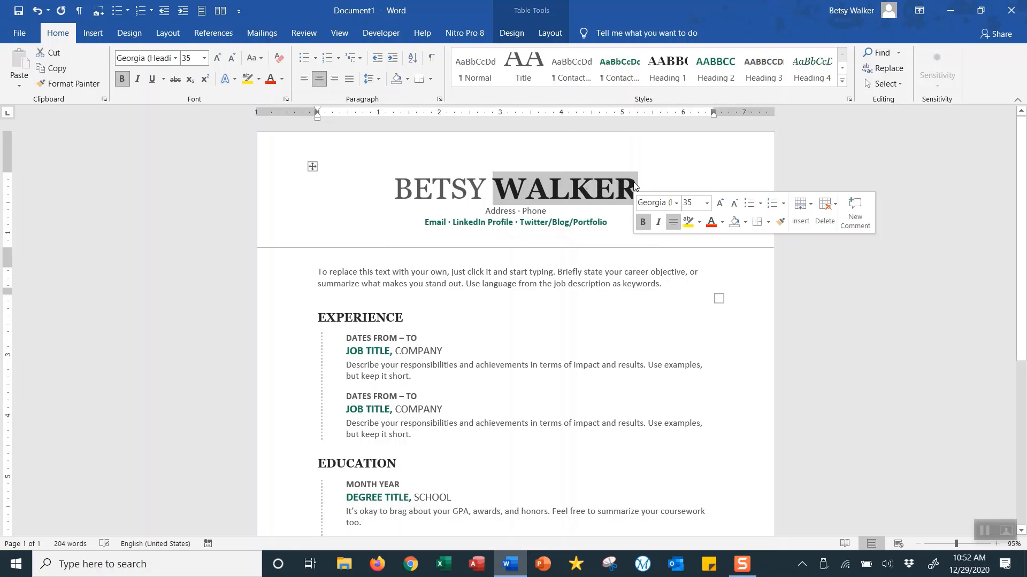
click(122, 79)
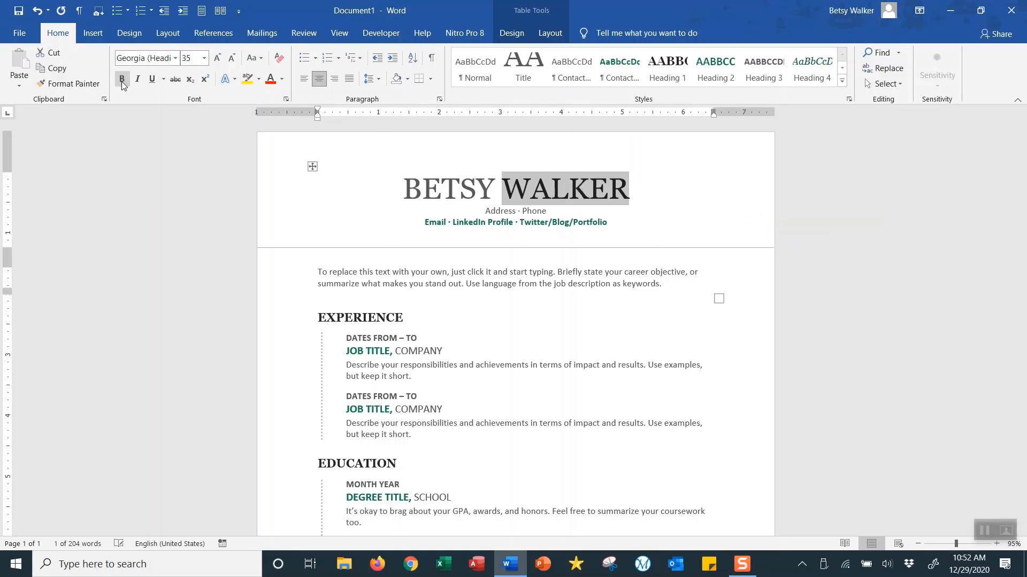
click(634, 191)
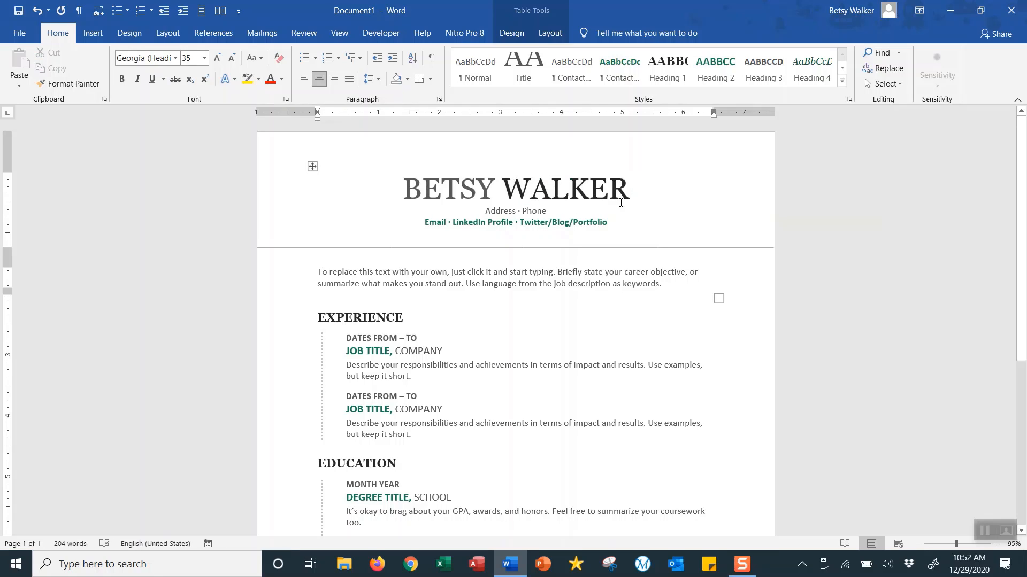
- Fill in the applicant's street address, phone number and e-mail in the contact placeholders
click(499, 212)
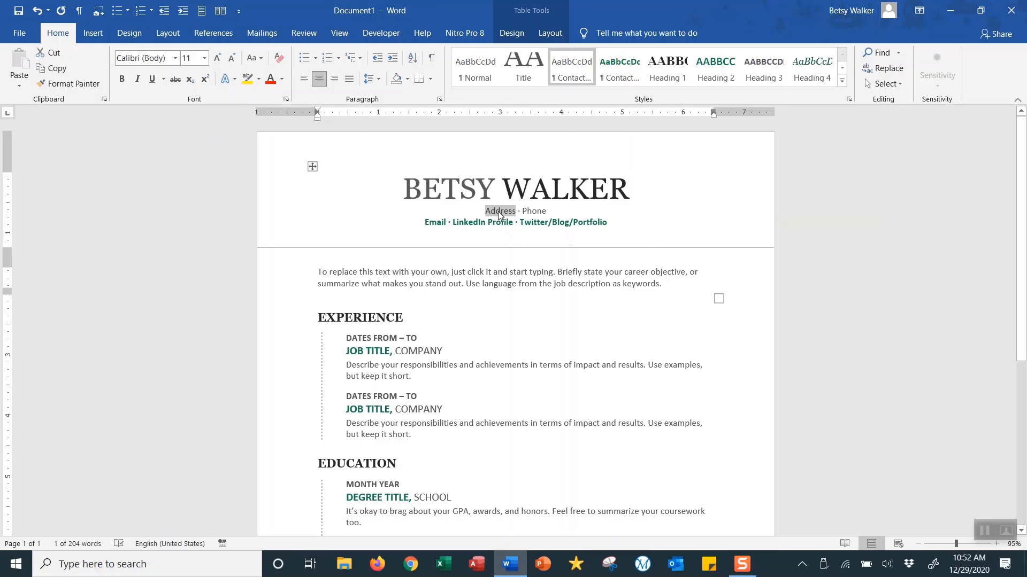
text(1234 M)
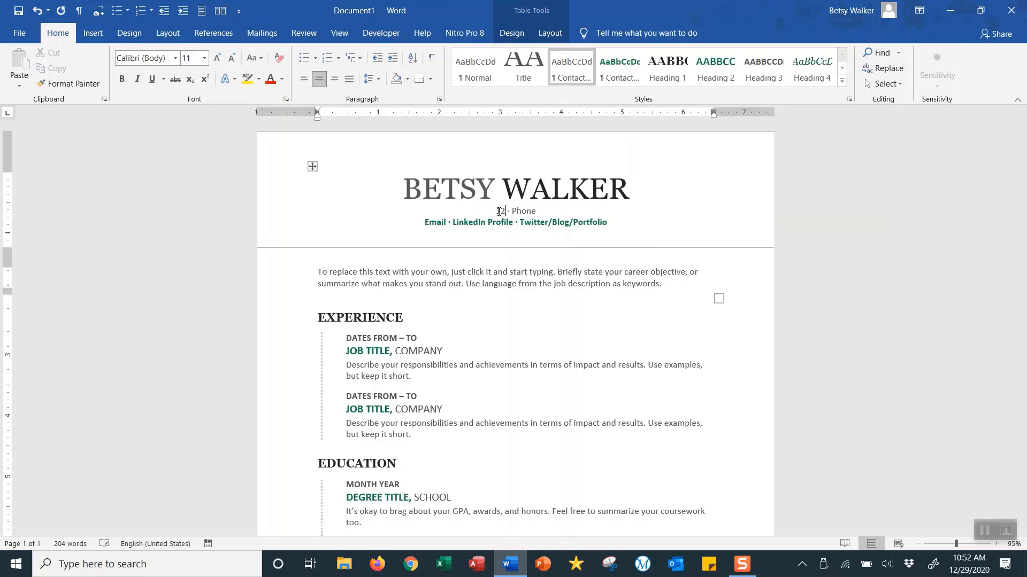
text(ain )
text(Str)
text(eet, Sant)
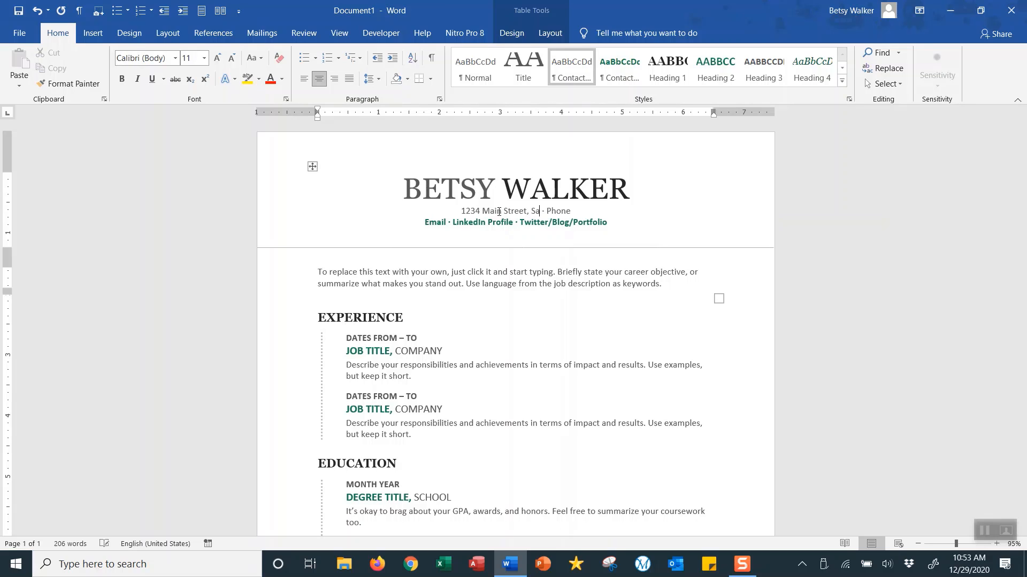
text(a Fe, NM )
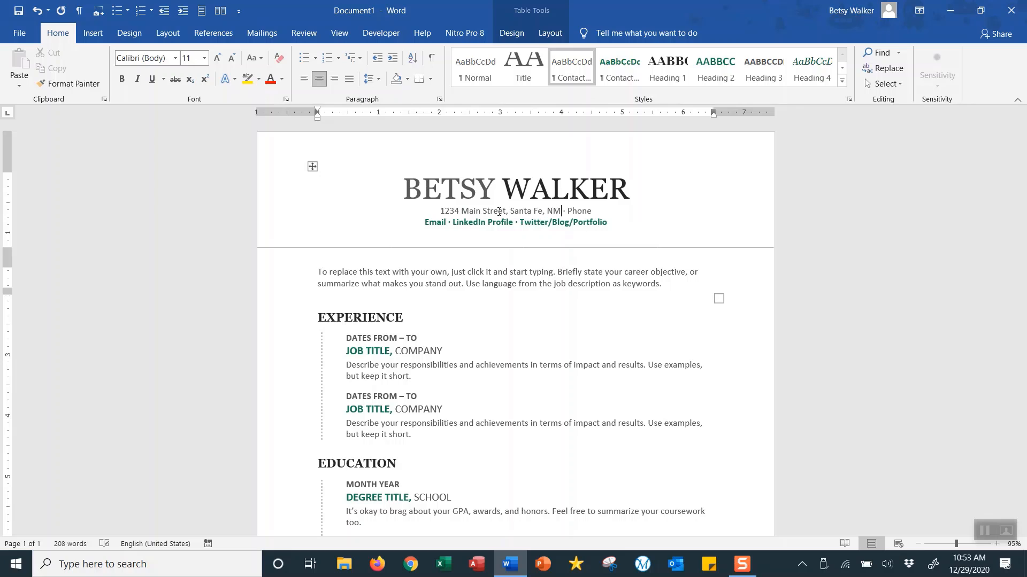
text(87777)
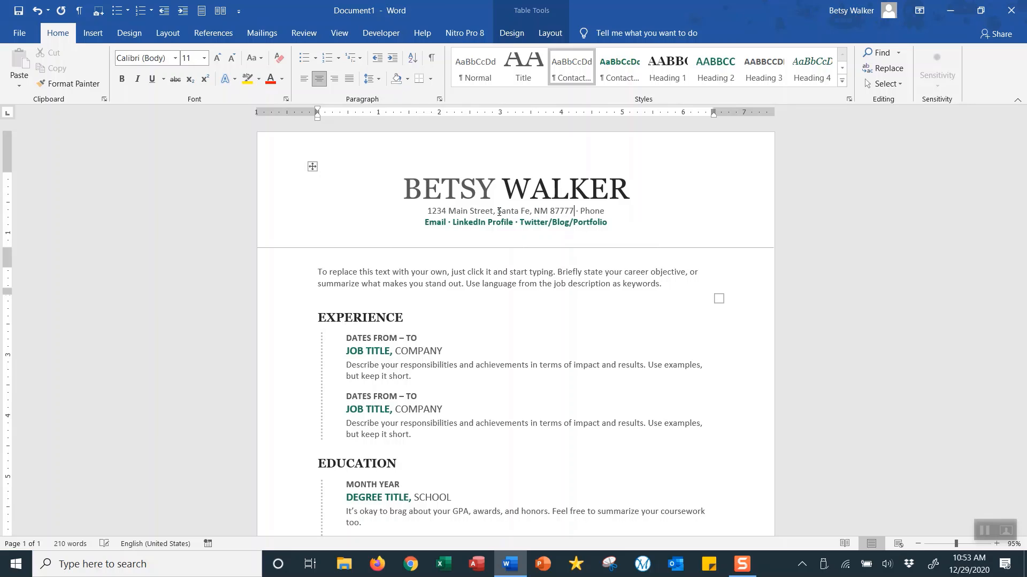
click(596, 212)
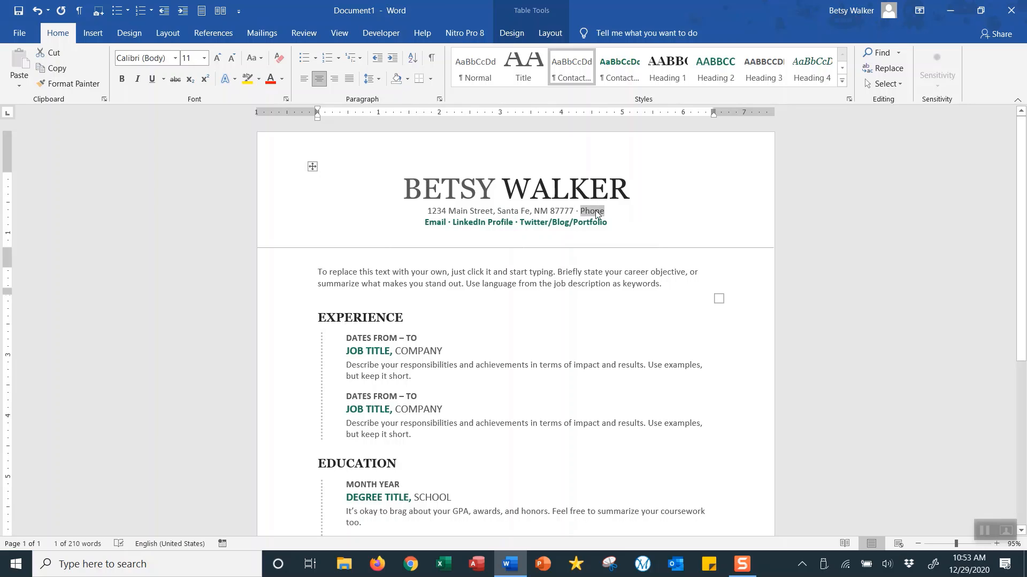
text(505-)
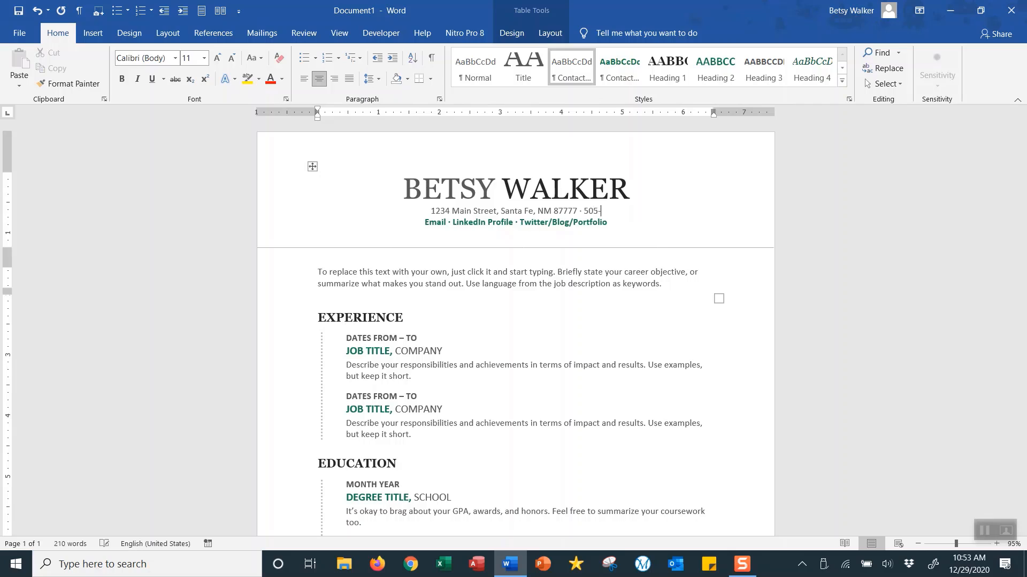
text(000-0000)
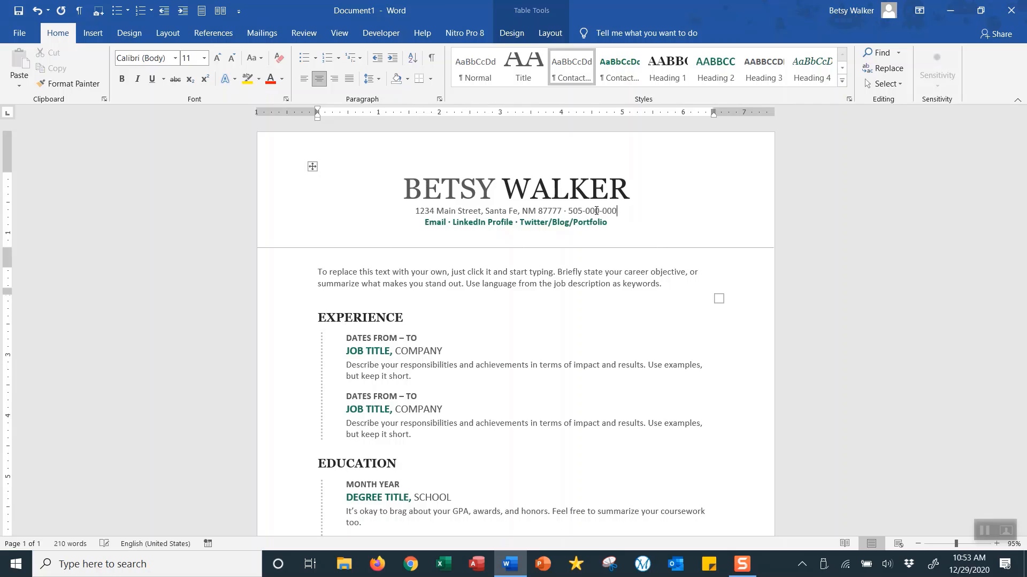
double_click(439, 223)
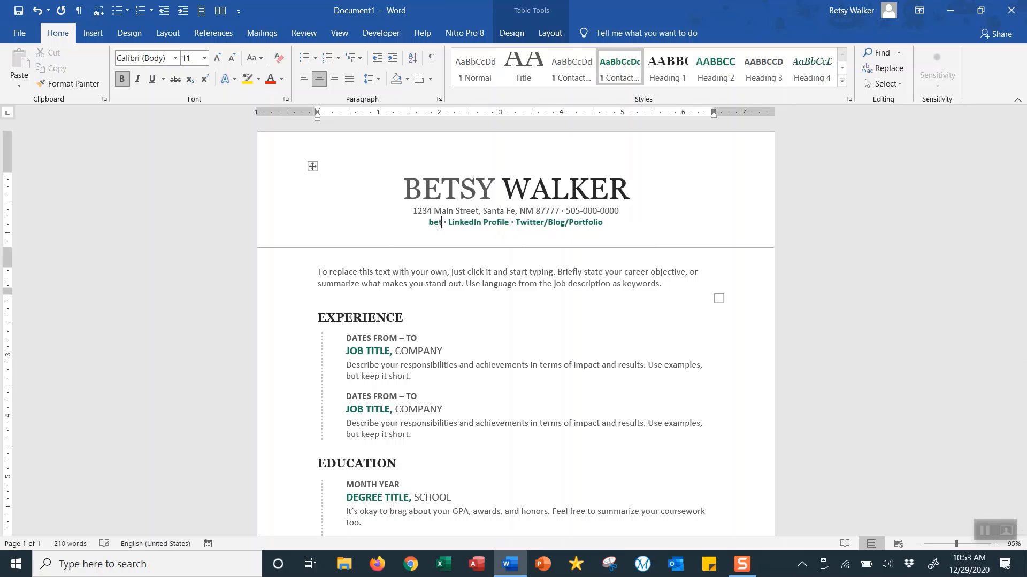
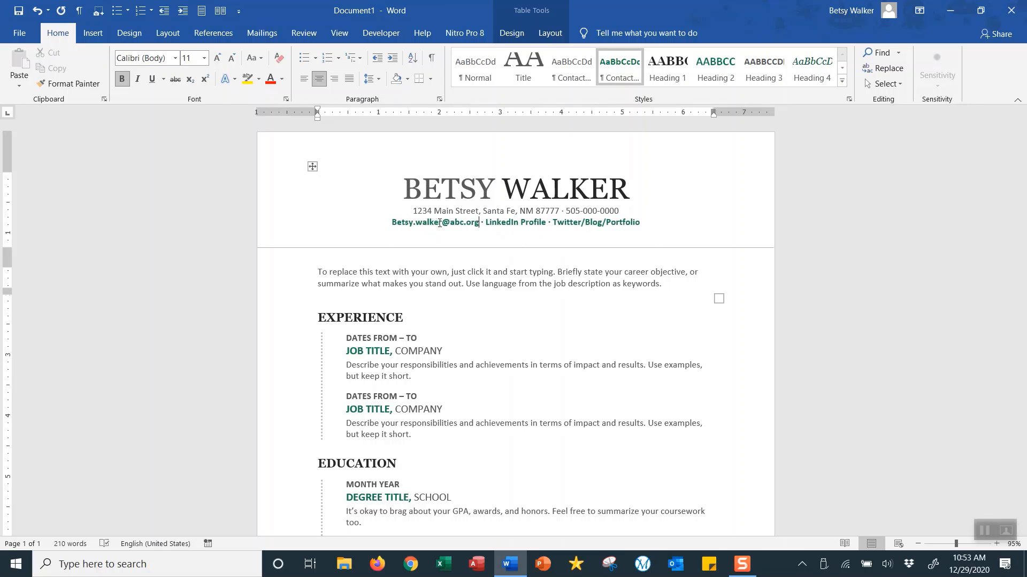
- Delete the LinkedIn Profile and Twitter/Blog/Portfolio placeholders with their separators
click(579, 223)
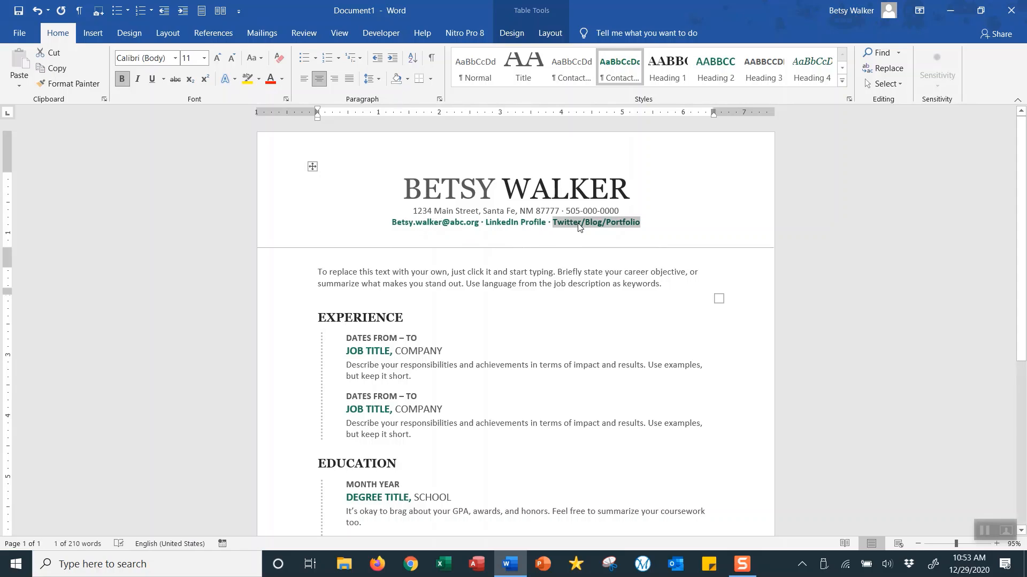
click(513, 225)
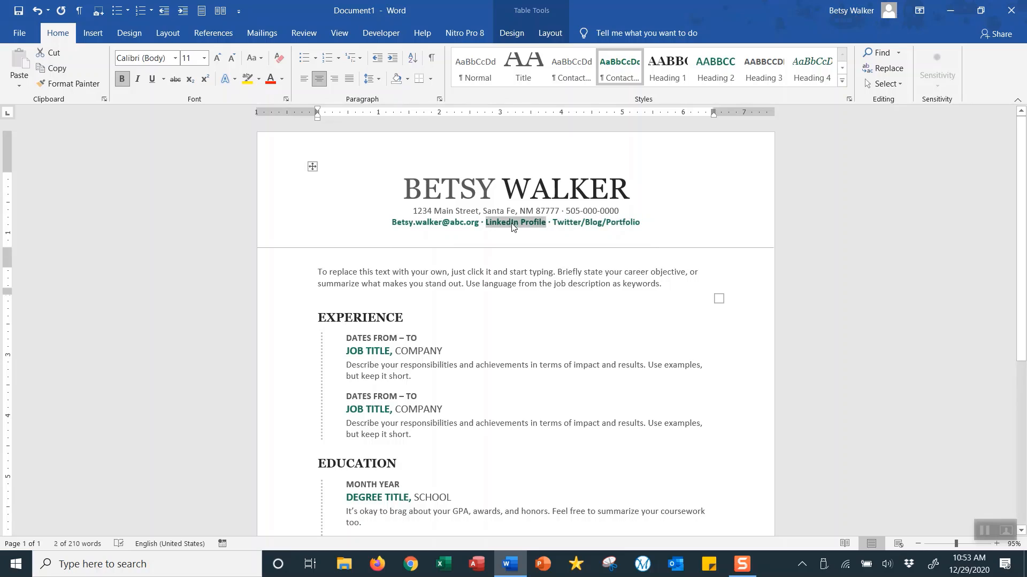
click(620, 223)
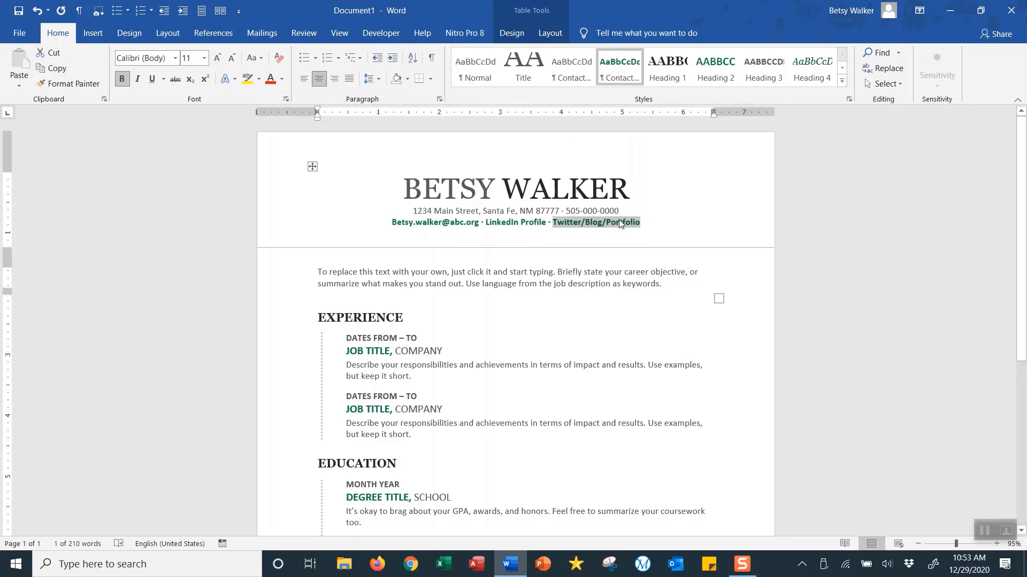
key(Delete)
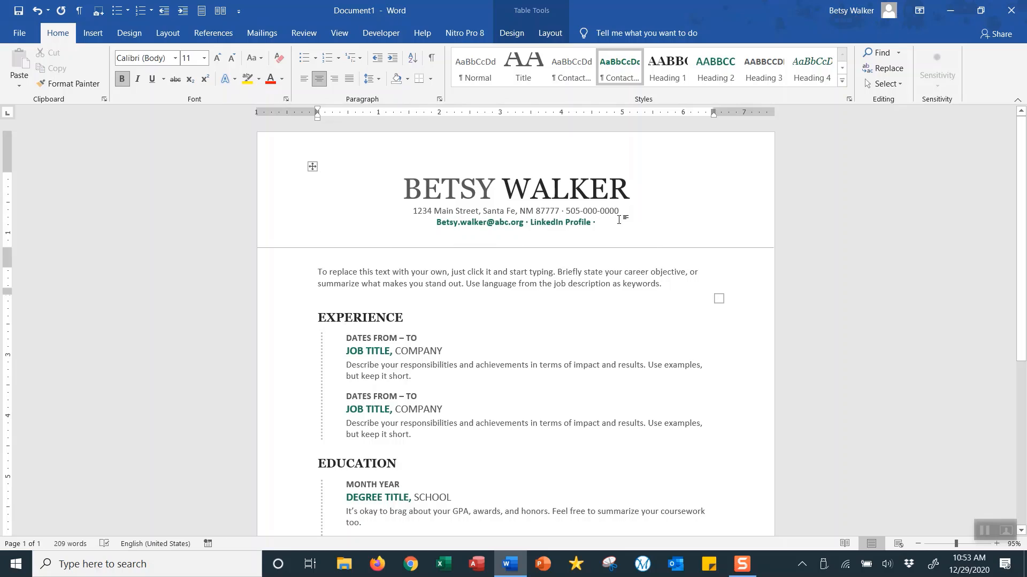
key(shift+Left)
key(Delete)
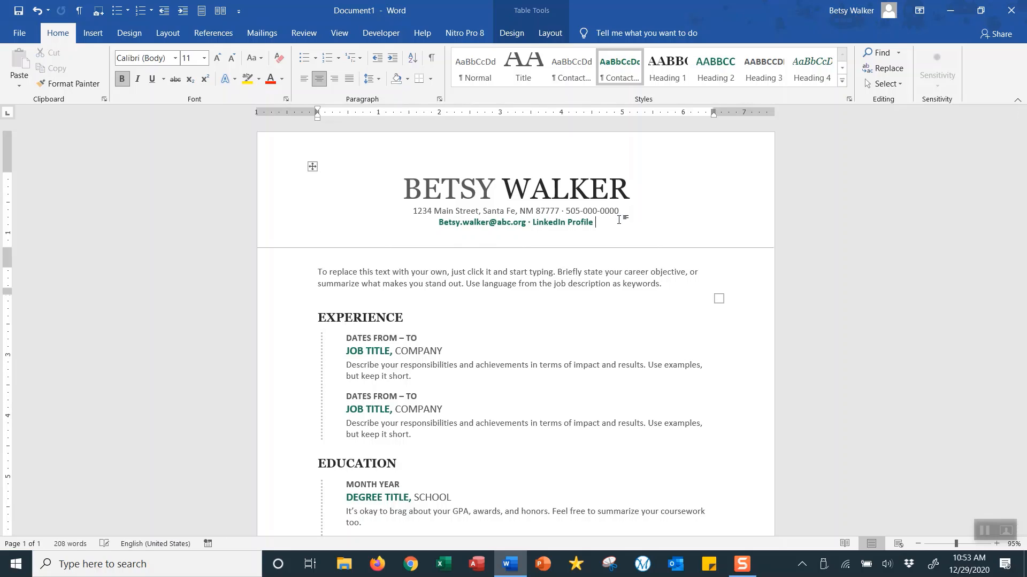
key(shift+Left)
key(Delete)
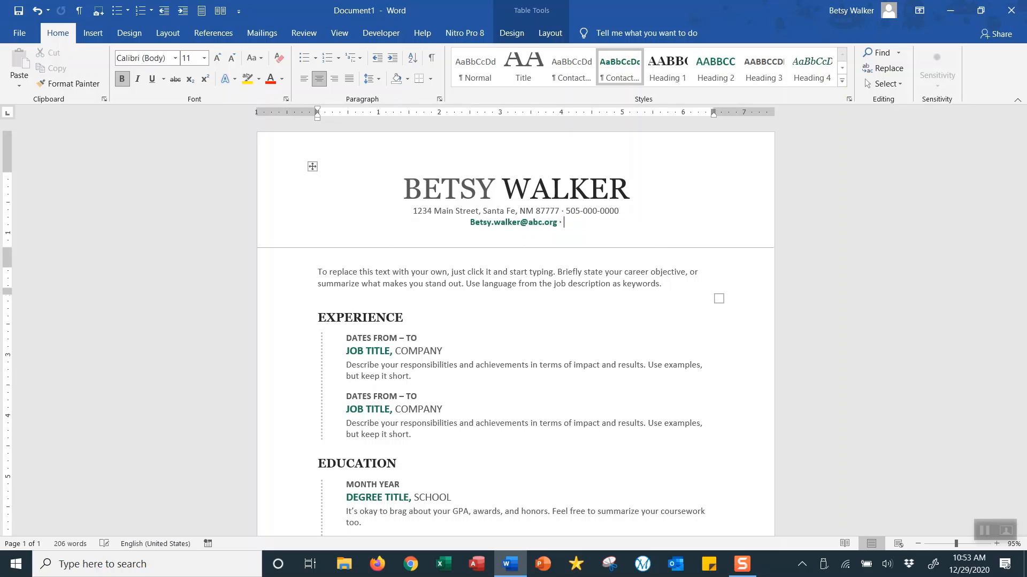
key(shift+Left)
key(Delete)
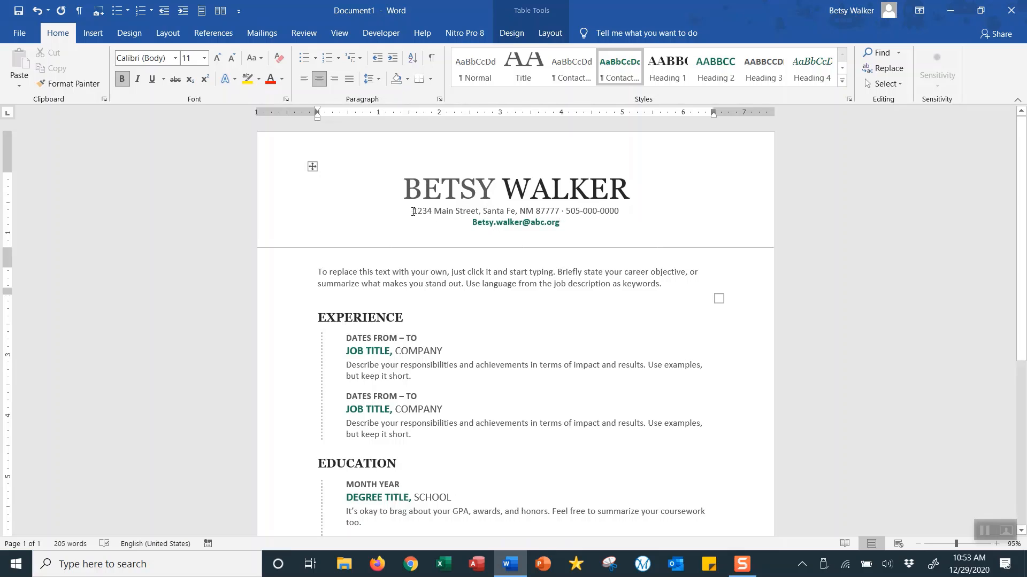
drag(412, 212, 613, 221)
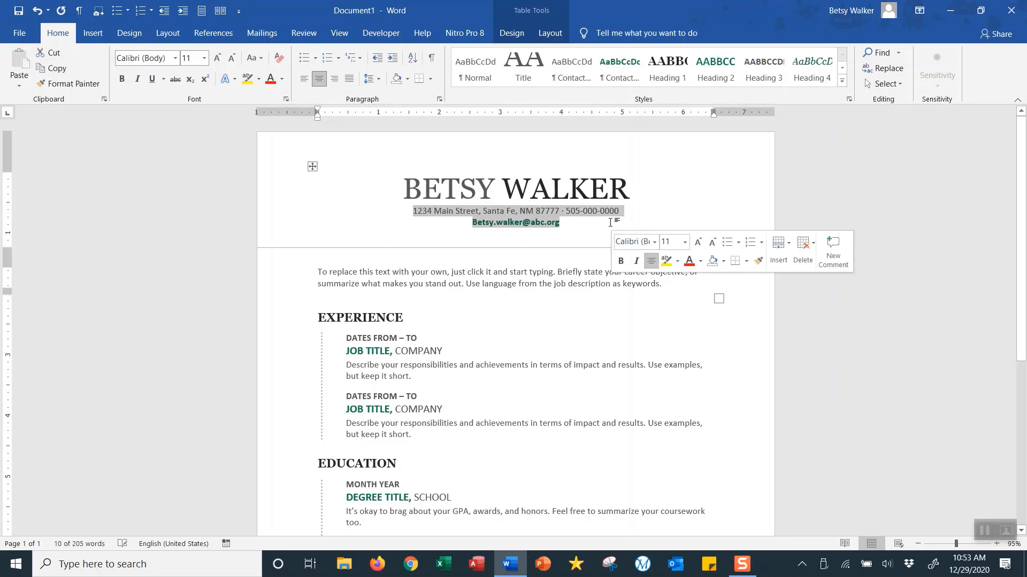
- Set the selected address, phone and e-mail lines to 14 pt font size
click(203, 58)
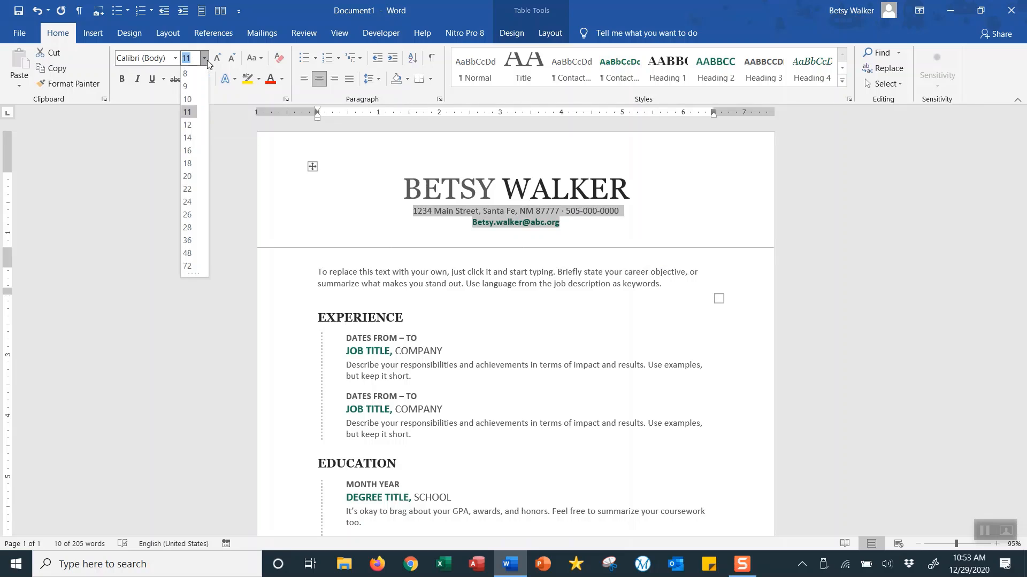
click(188, 138)
click(609, 236)
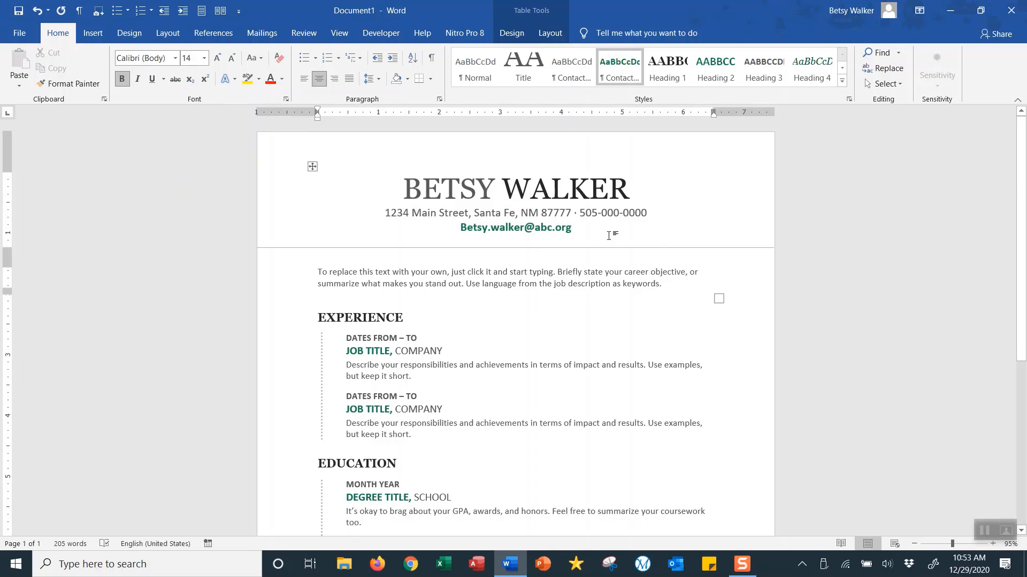
- Replace the objective placeholder with 'I would like to find a job where I can help homeless people be safe and fed.'
click(486, 284)
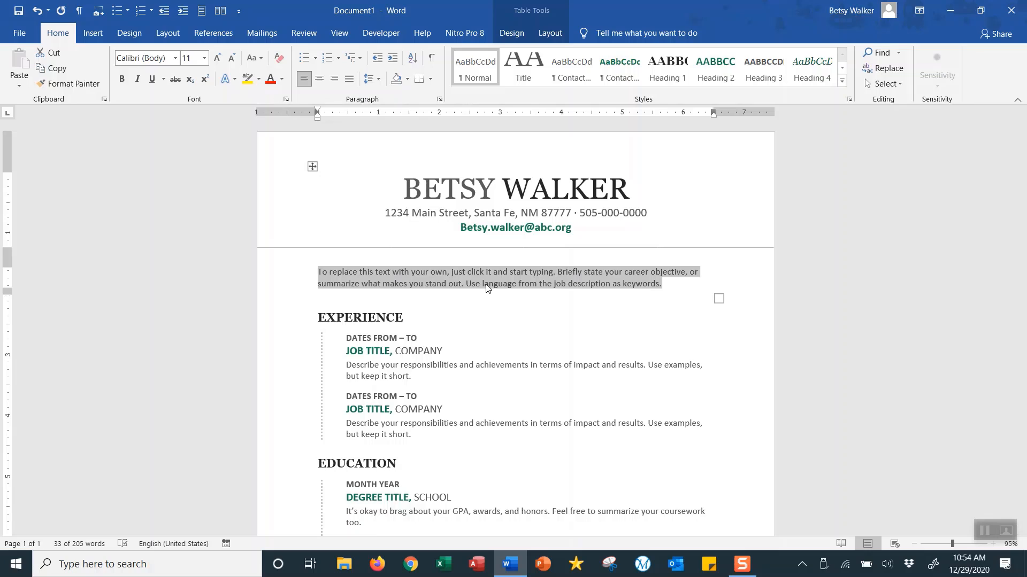
text(I would like )
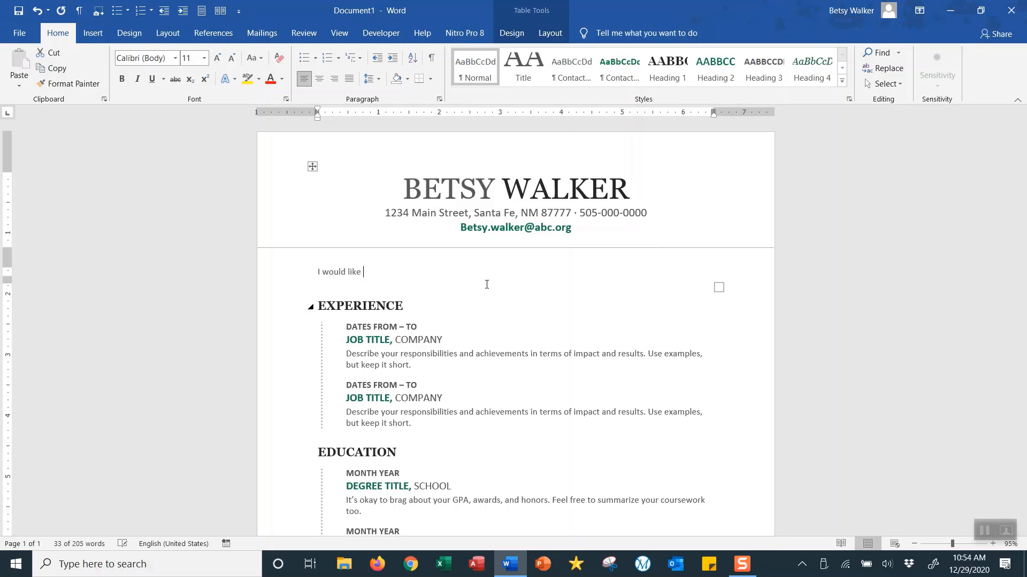
text(to find a job )
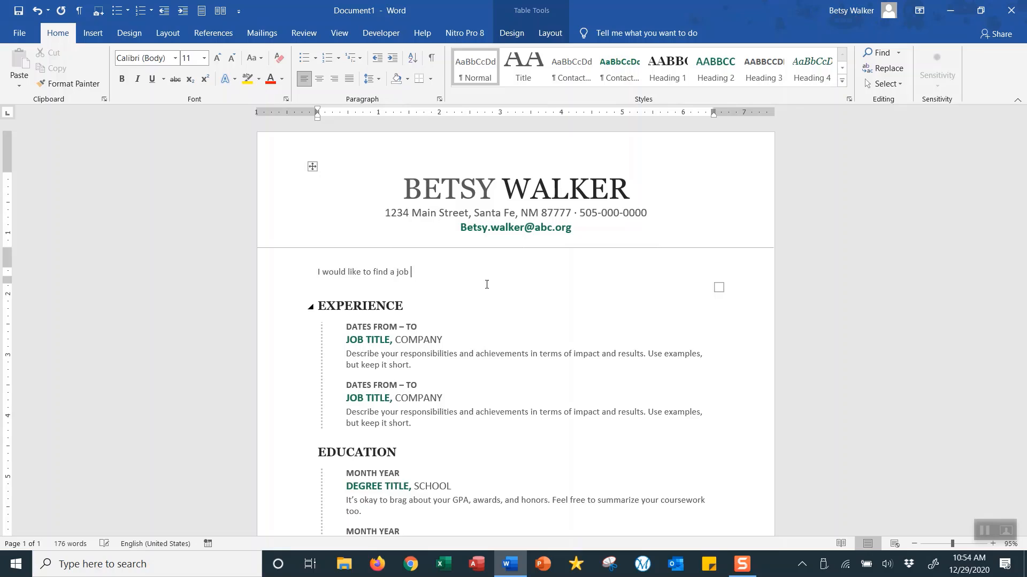
text(where I can help homeless)
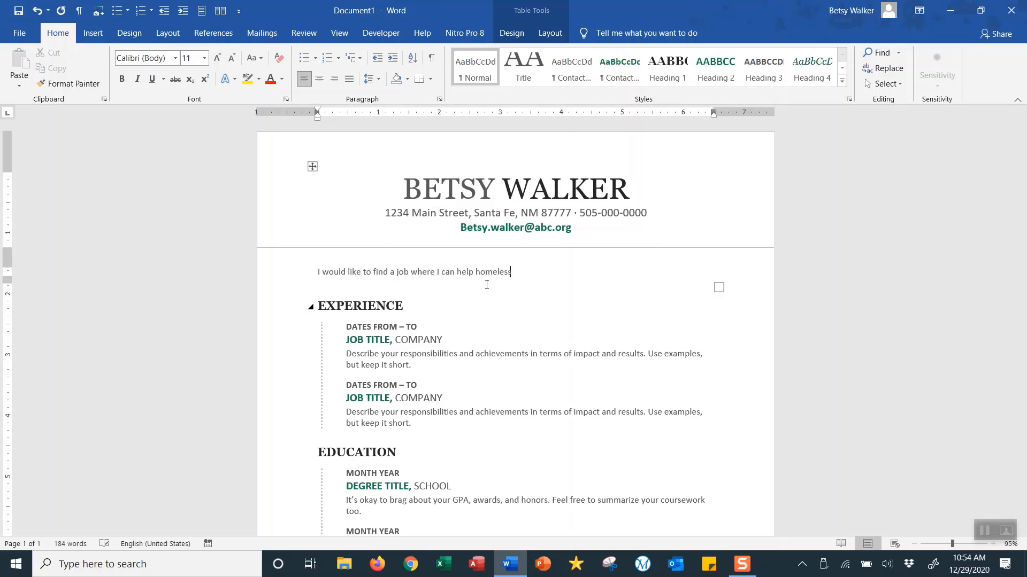
text( people be safe and fed.)
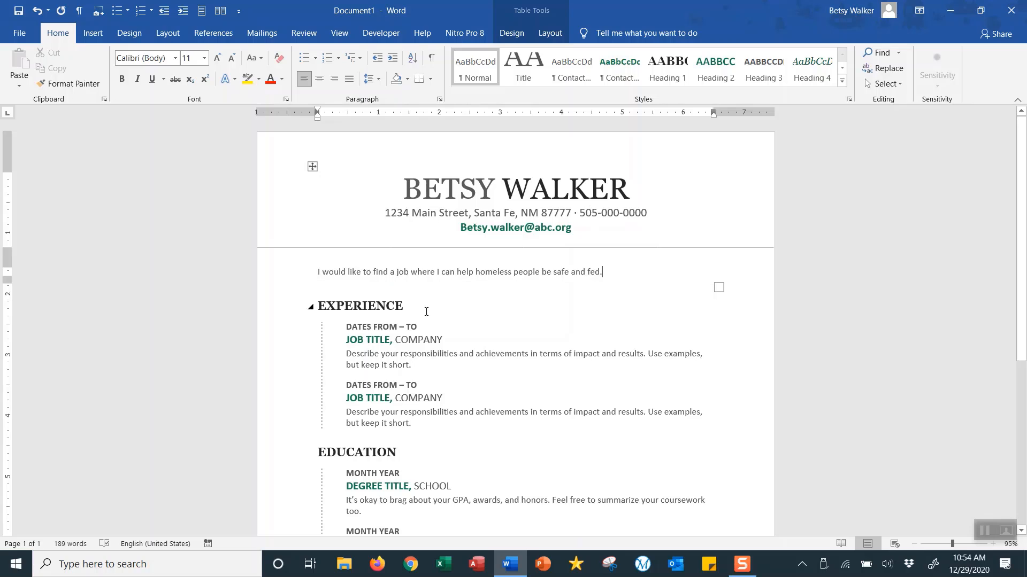
scroll(427, 312, down, 2)
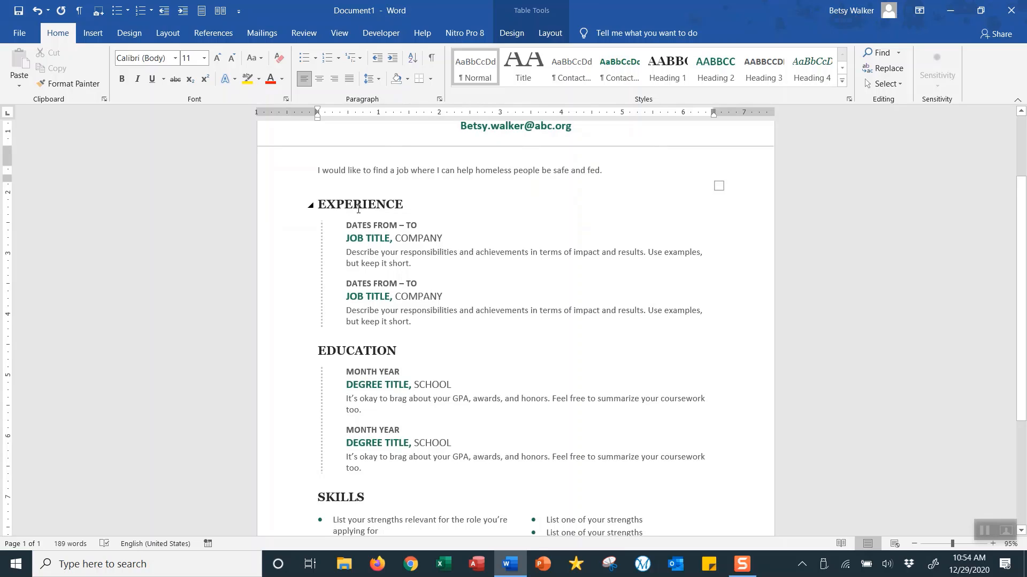
scroll(384, 247, down, 2)
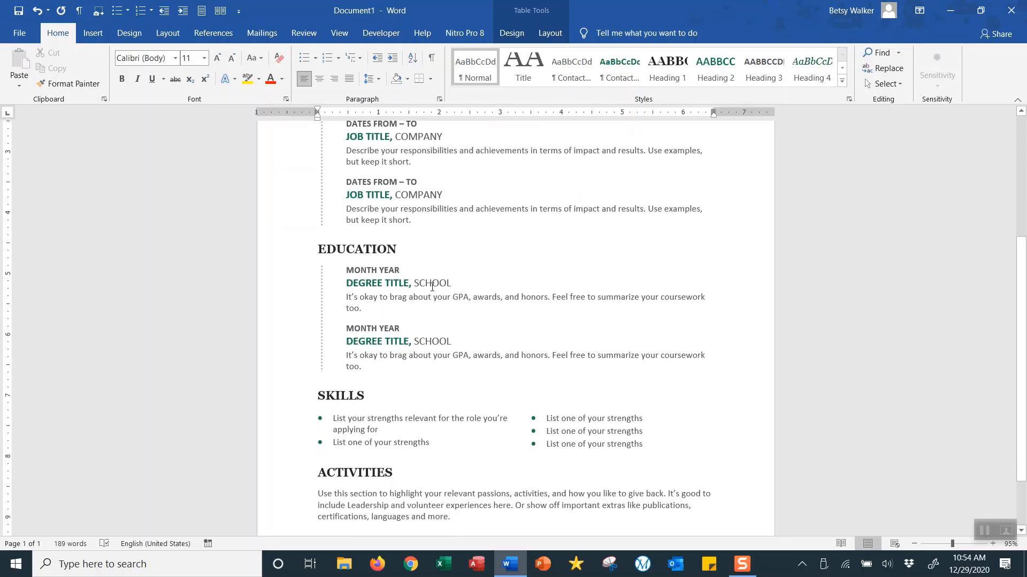
scroll(434, 289, down, 2)
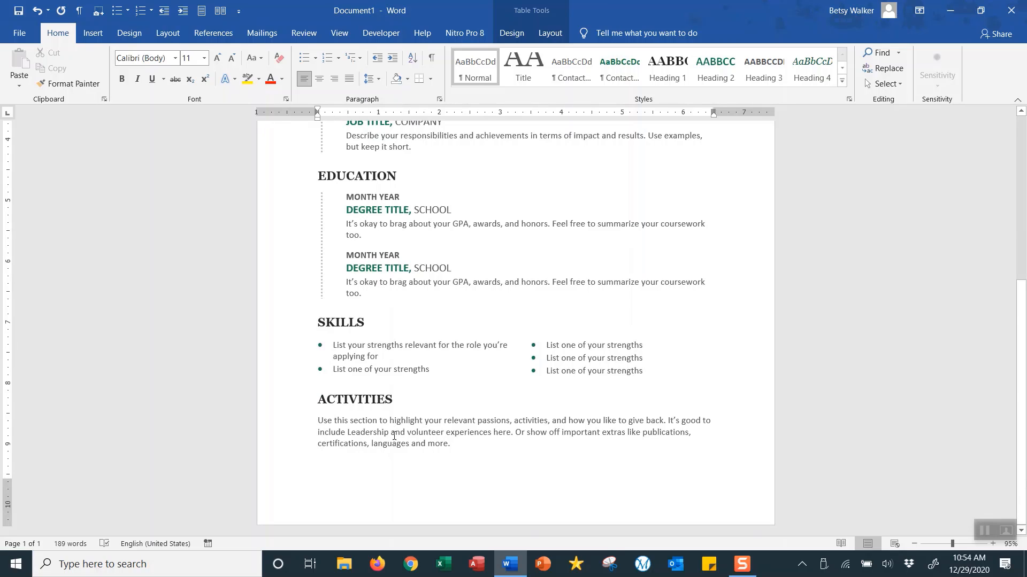
scroll(393, 436, up, 5)
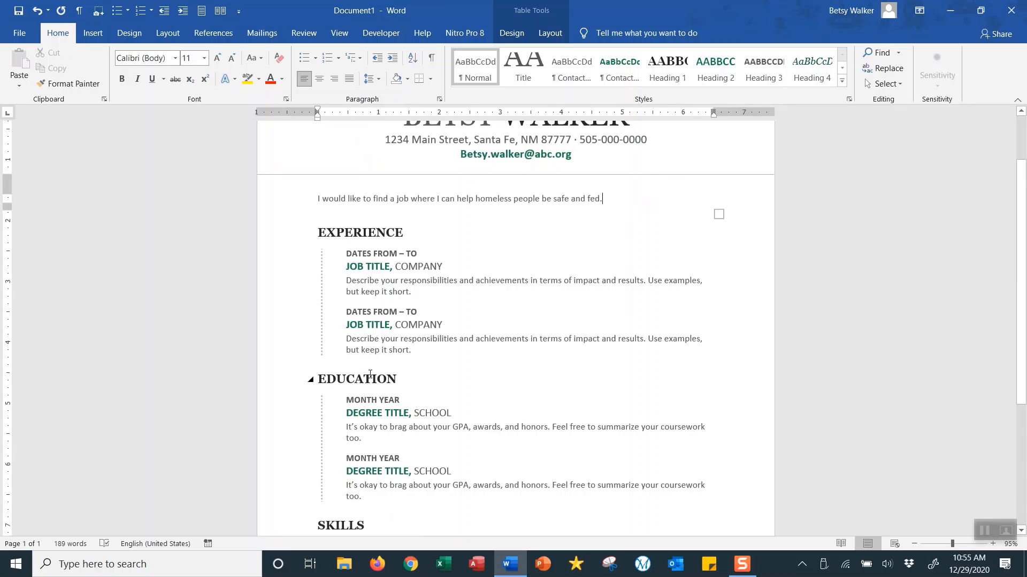
- Fill the first experience entry with MAY 2015 – SEPTEMBER 2017, SECRETARY, ABC.ORG
click(367, 255)
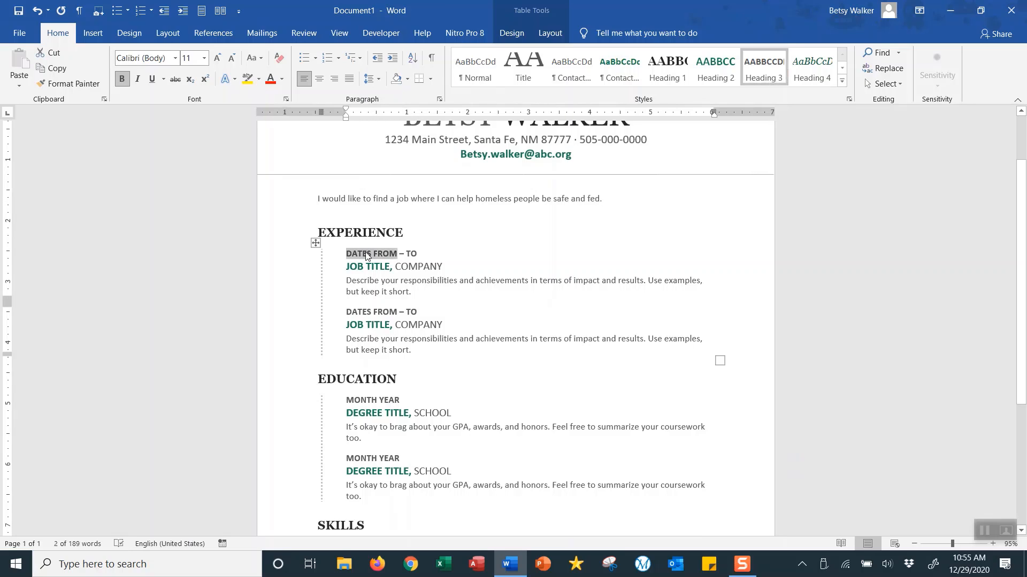
text(MAY 2015)
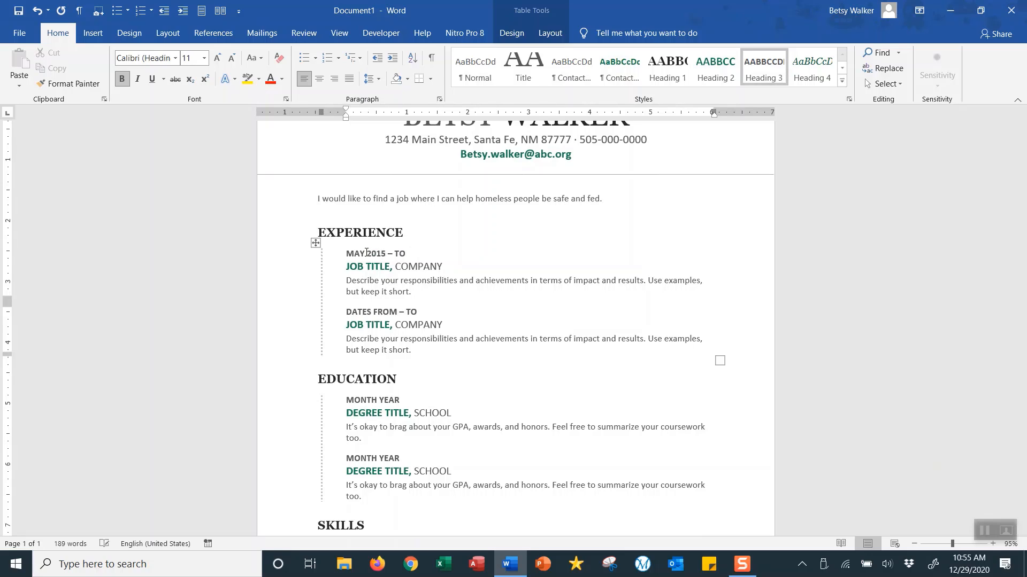
click(402, 256)
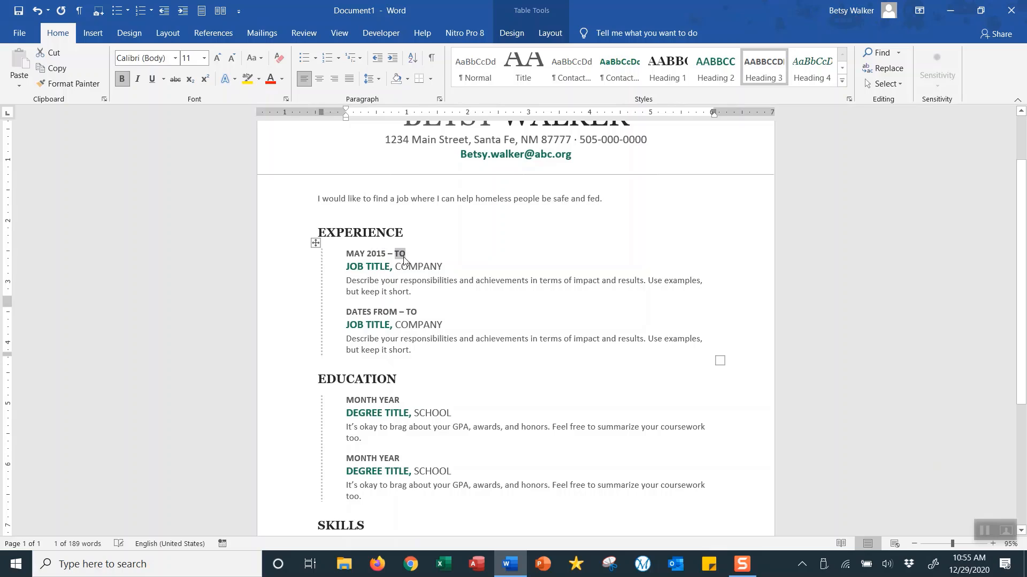
text(SEPTEMBER)
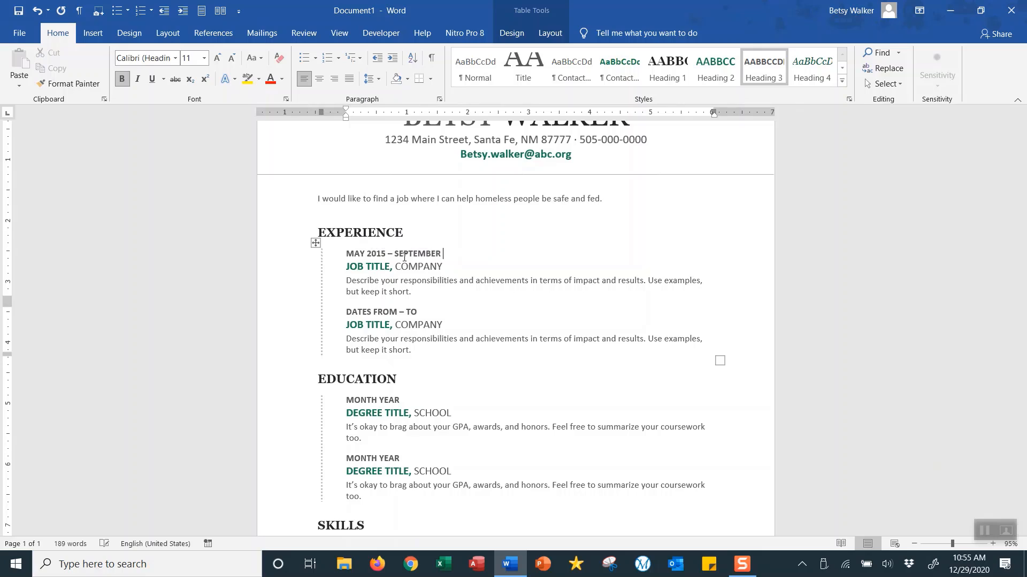
text( 2017)
click(374, 269)
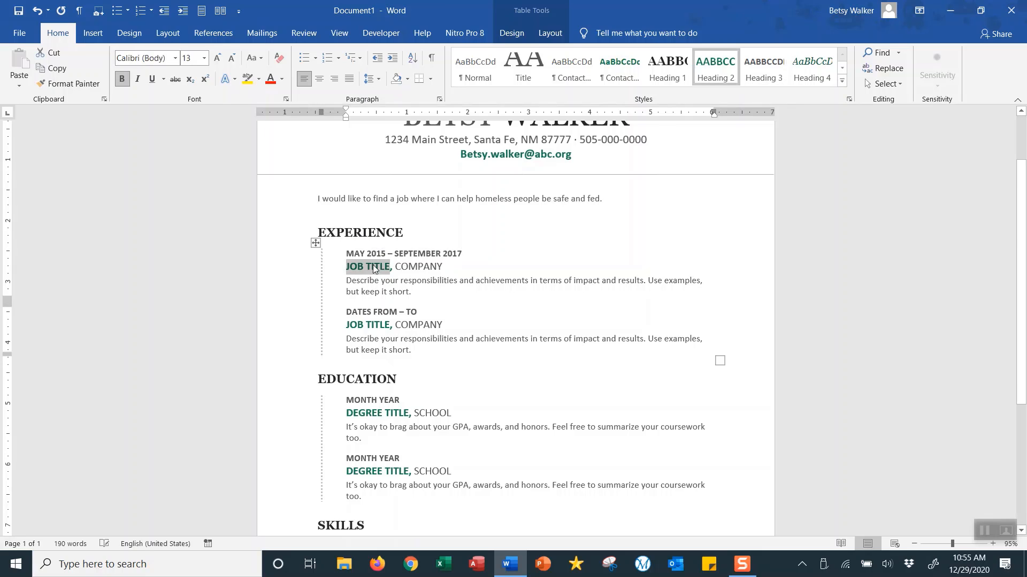
text(SECTRA)
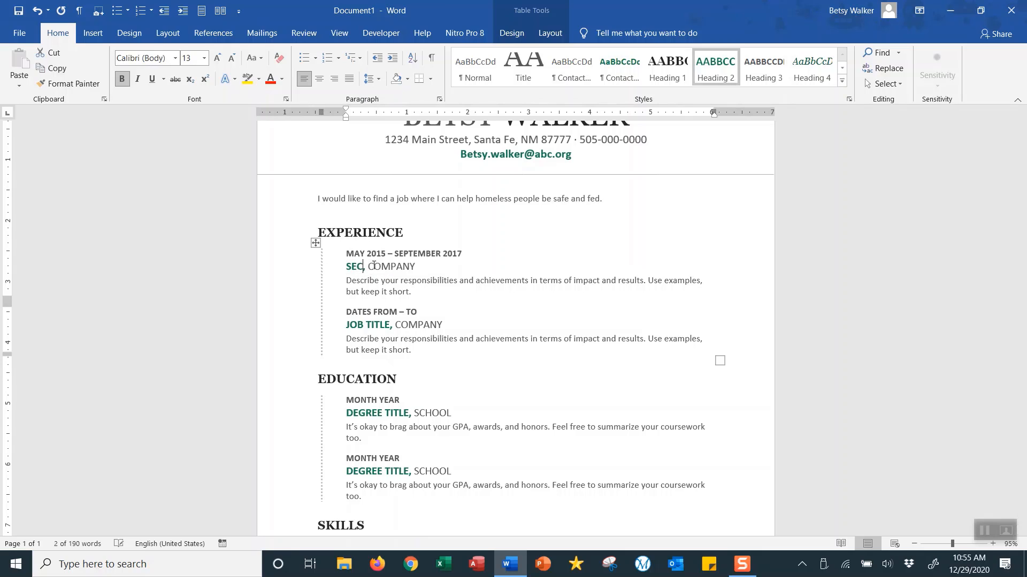
key(BackSpace)
key(BackSpace)
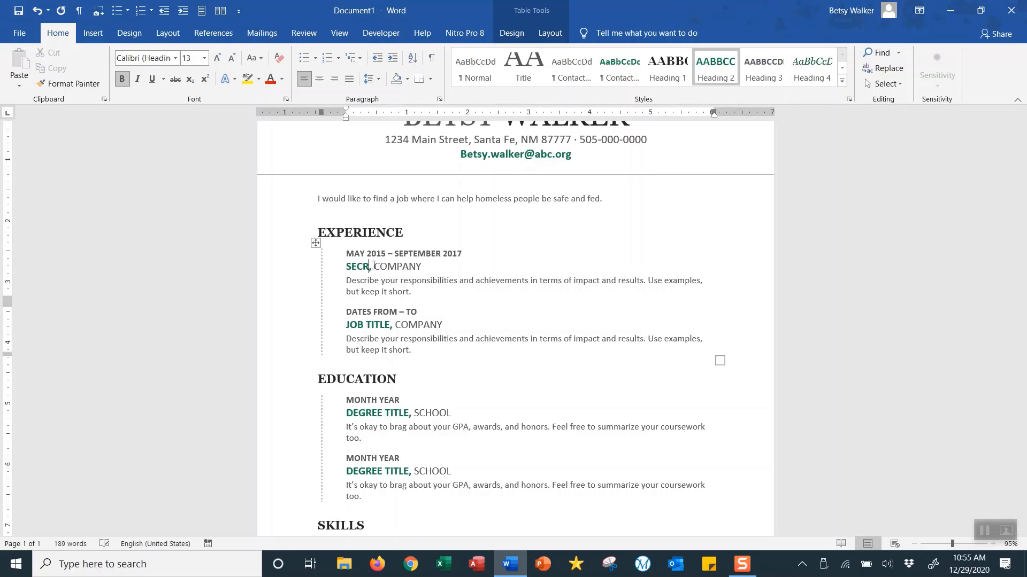
text(ETARY)
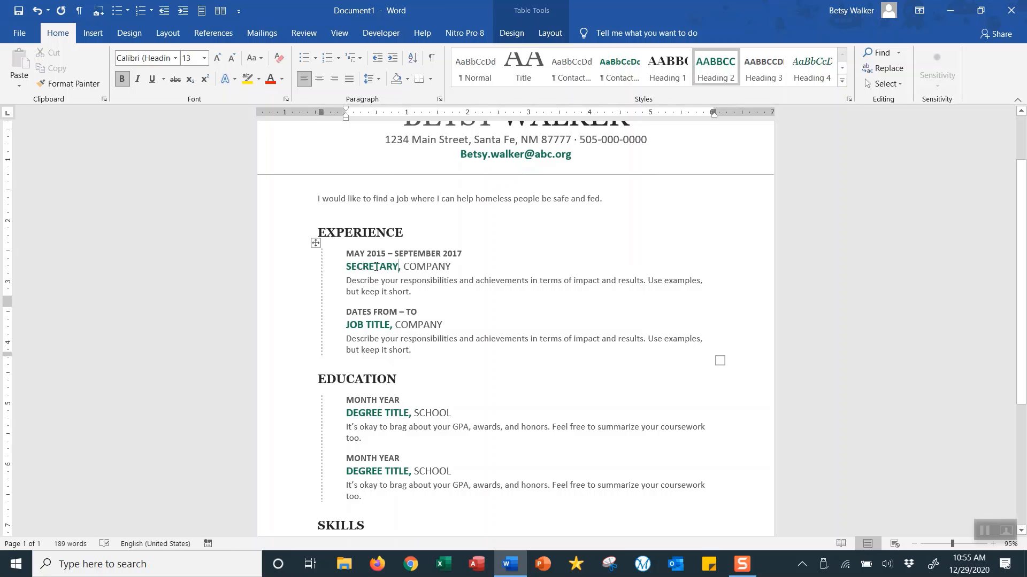
click(414, 271)
text(ABC.ORG)
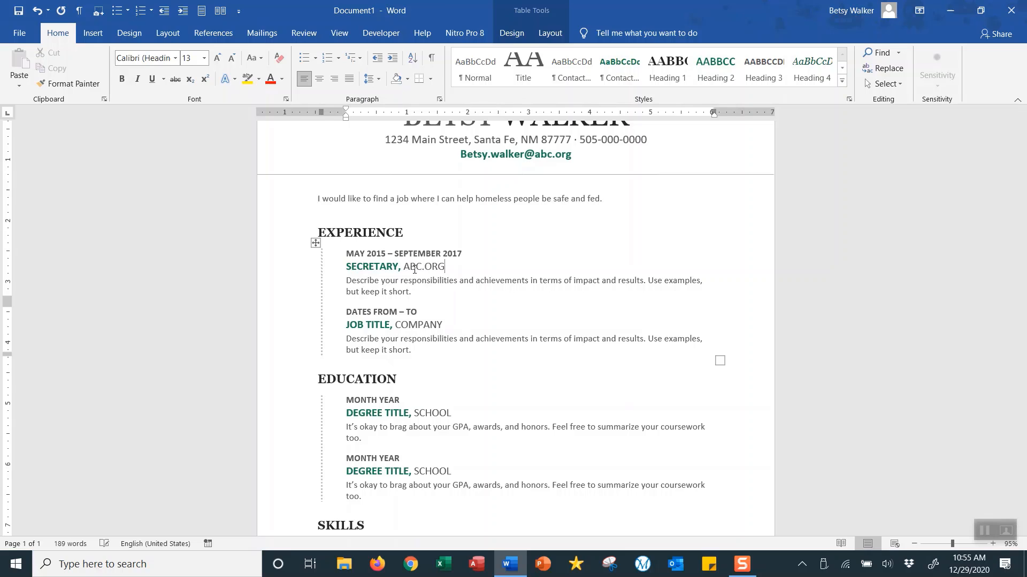
click(362, 281)
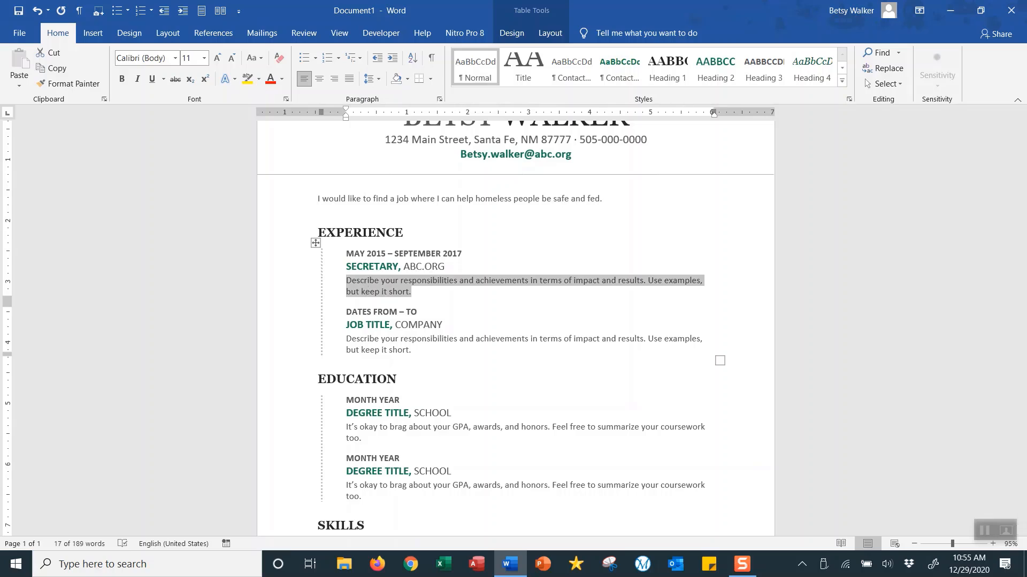
- Describe the secretary job as keeping the office running smoothly and maintaining the accountant's books
text(It was my j)
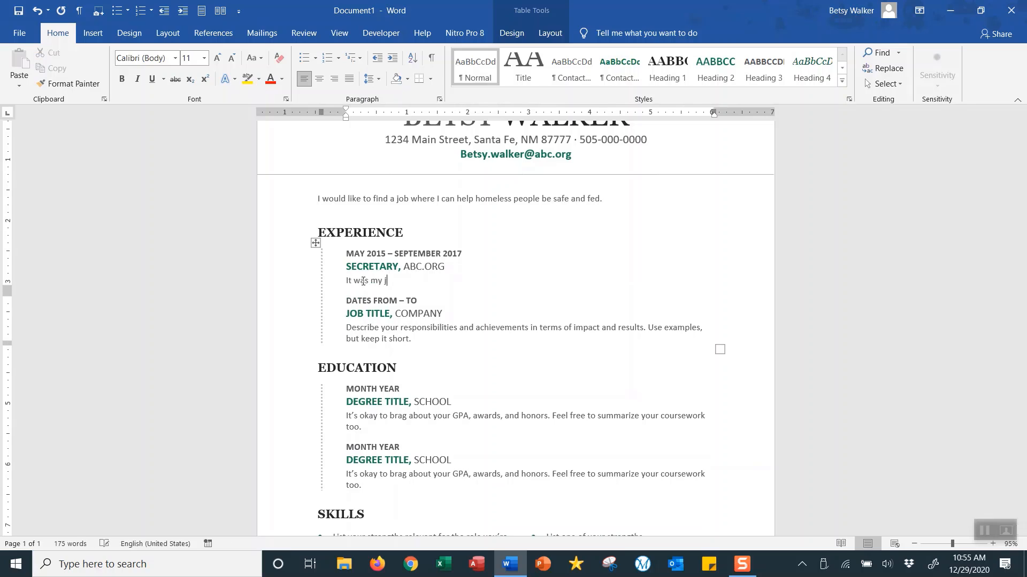
text(ob to keep the office running smooth)
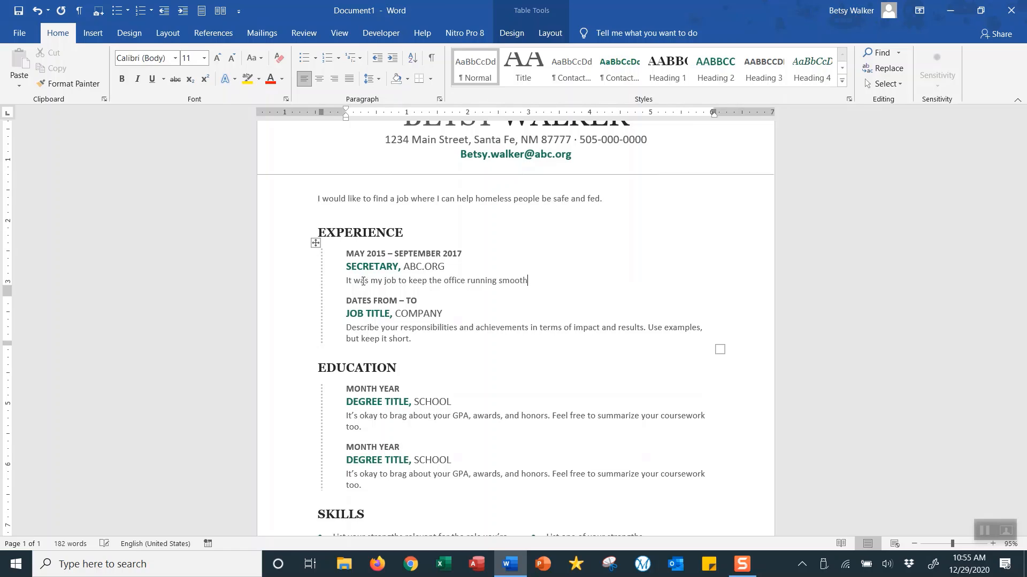
text(ly. I also maintained the books for )
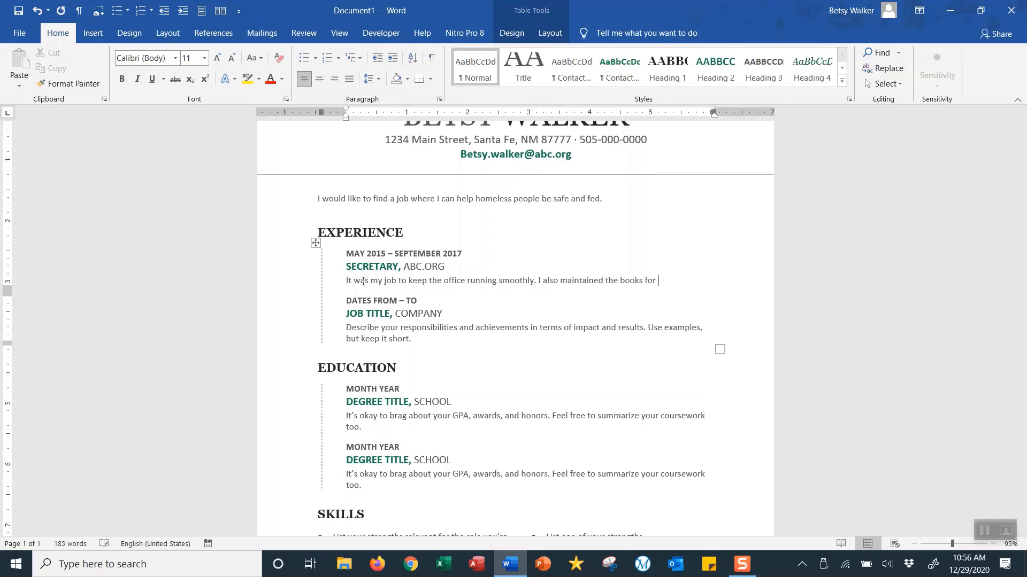
text(the accountant)
text(.)
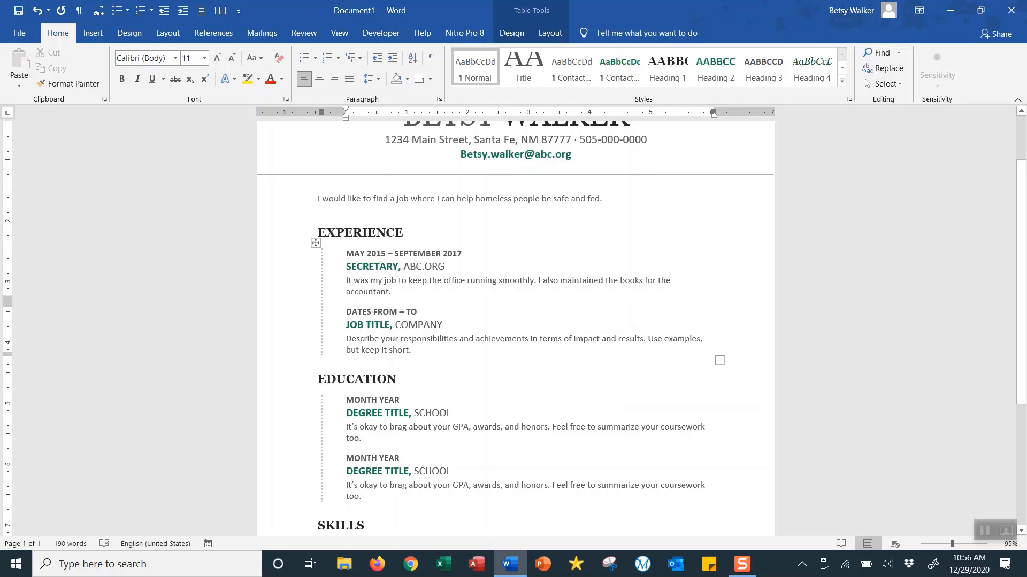
- Delete the second DATES FROM – TO / JOB TITLE, COMPANY placeholder entry from Experience
drag(369, 312, 377, 315)
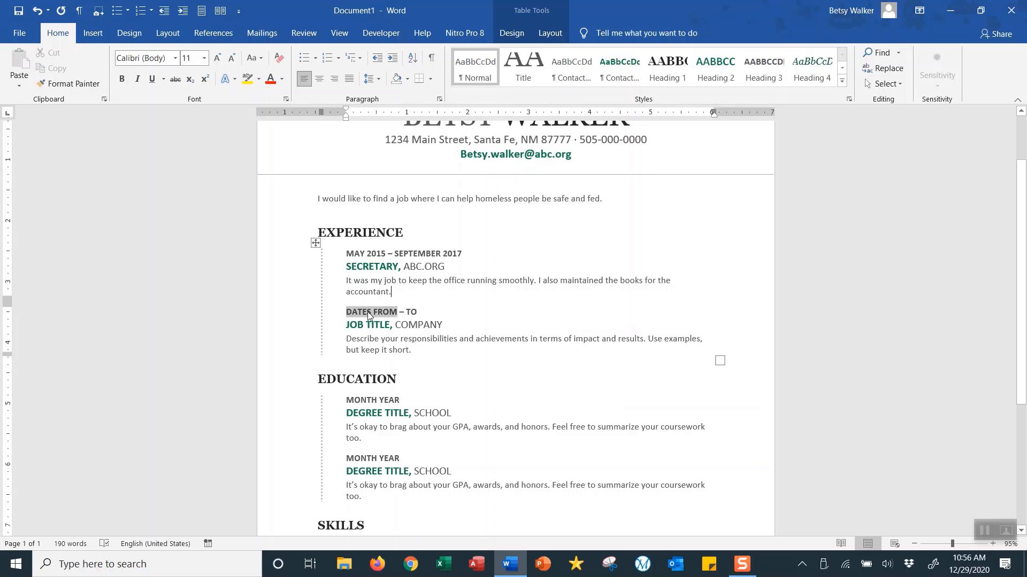
double_click(412, 313)
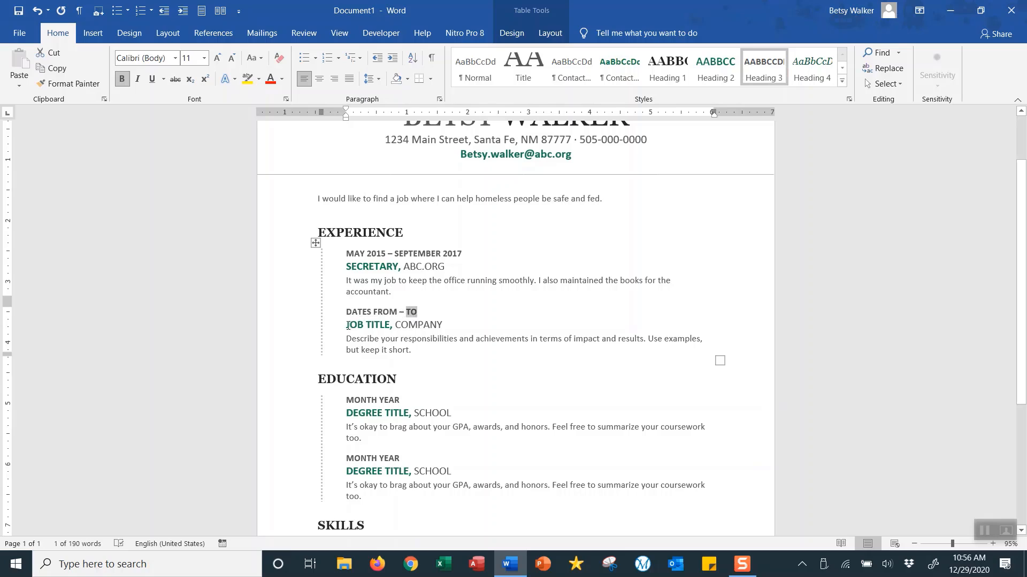
click(360, 329)
click(425, 325)
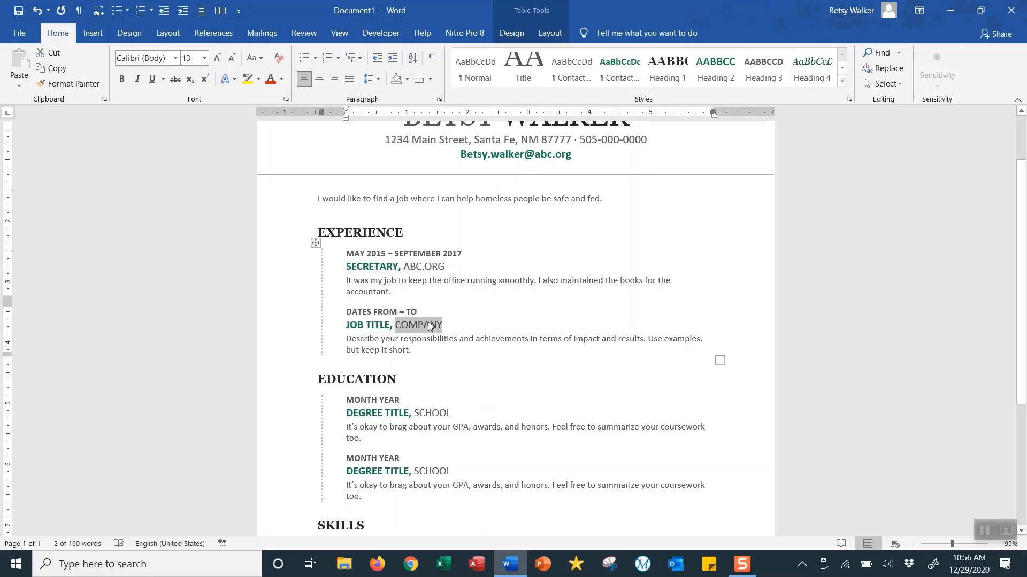
click(376, 339)
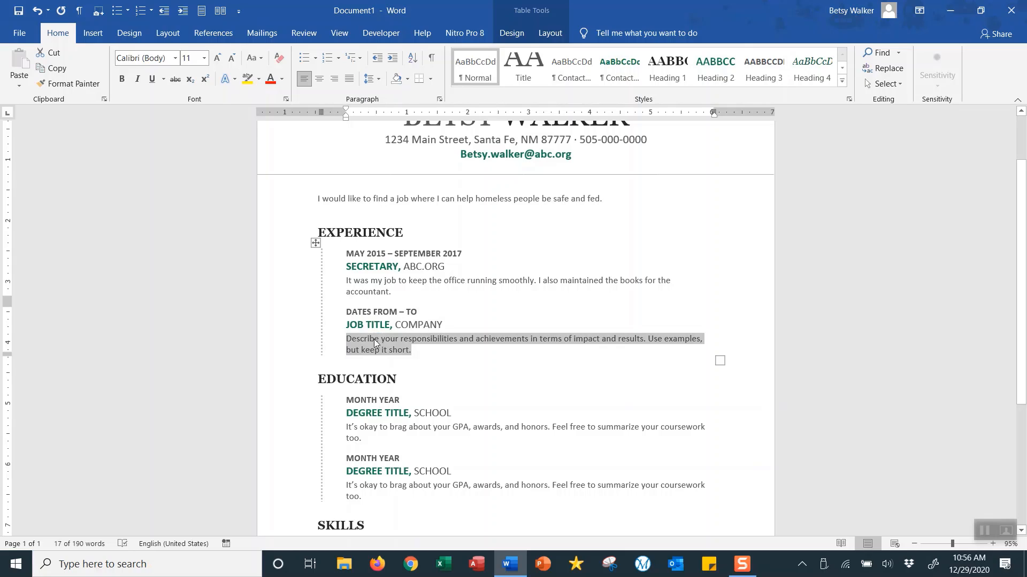
click(413, 254)
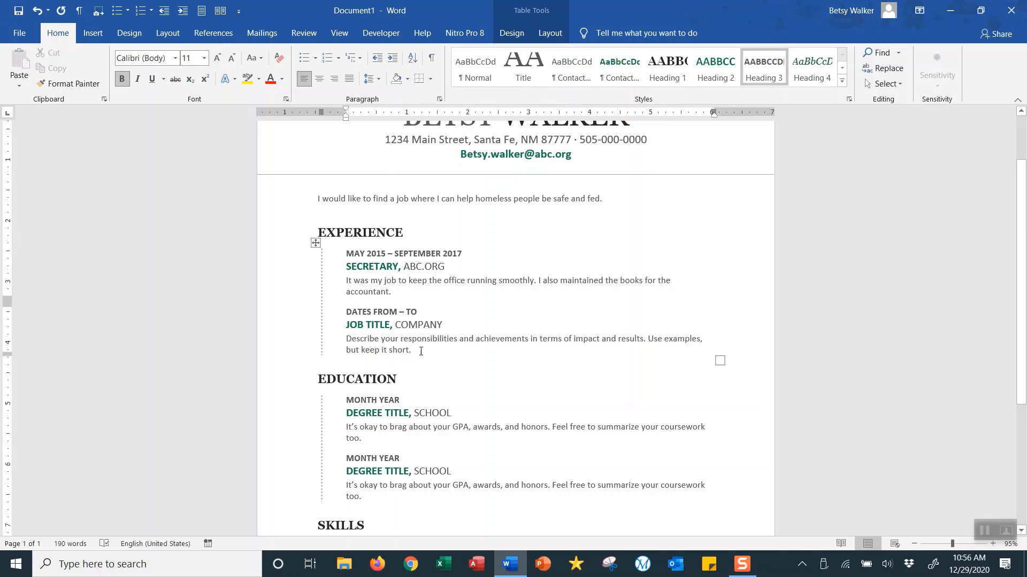
drag(347, 312, 410, 350)
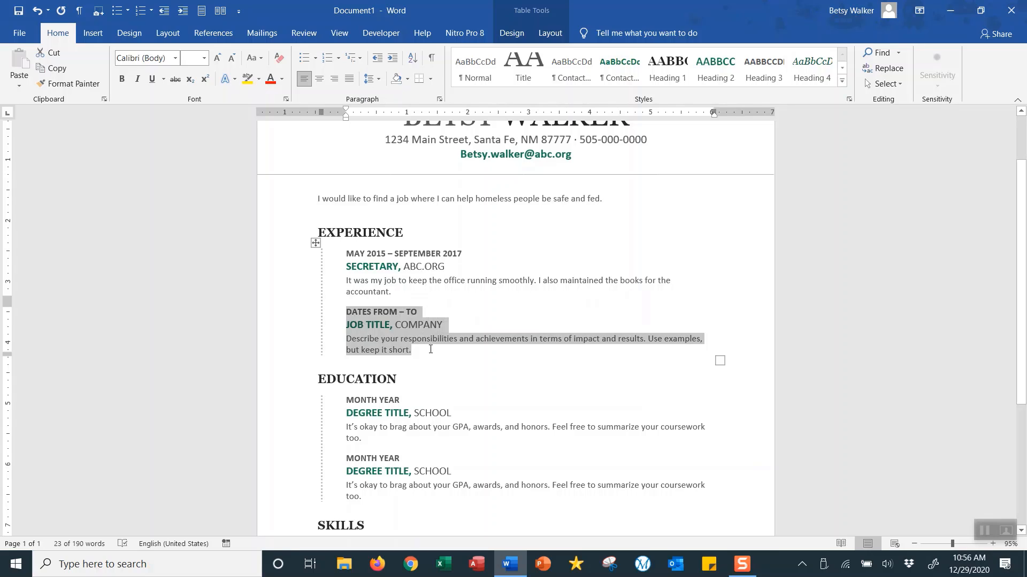
key(Delete)
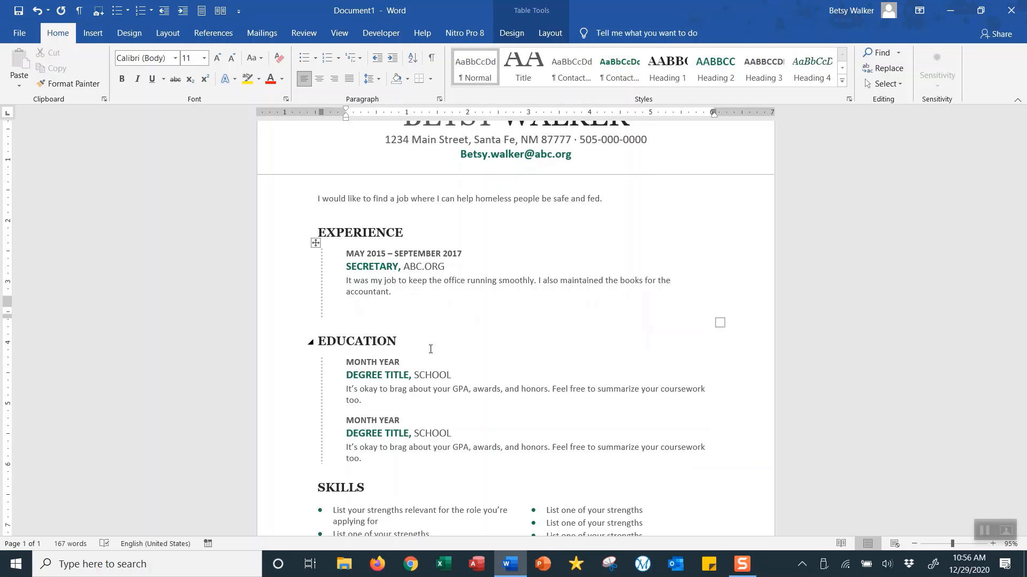
- Fill the first education entry as May 2014, B.A., UNM, described as graduating class valedictorian
scroll(448, 348, down, 2)
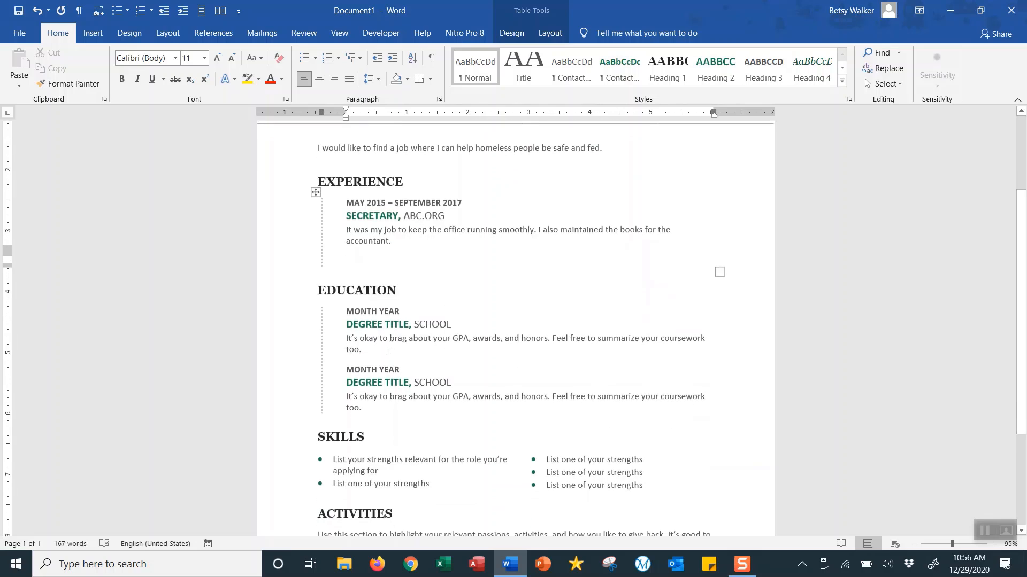
double_click(365, 311)
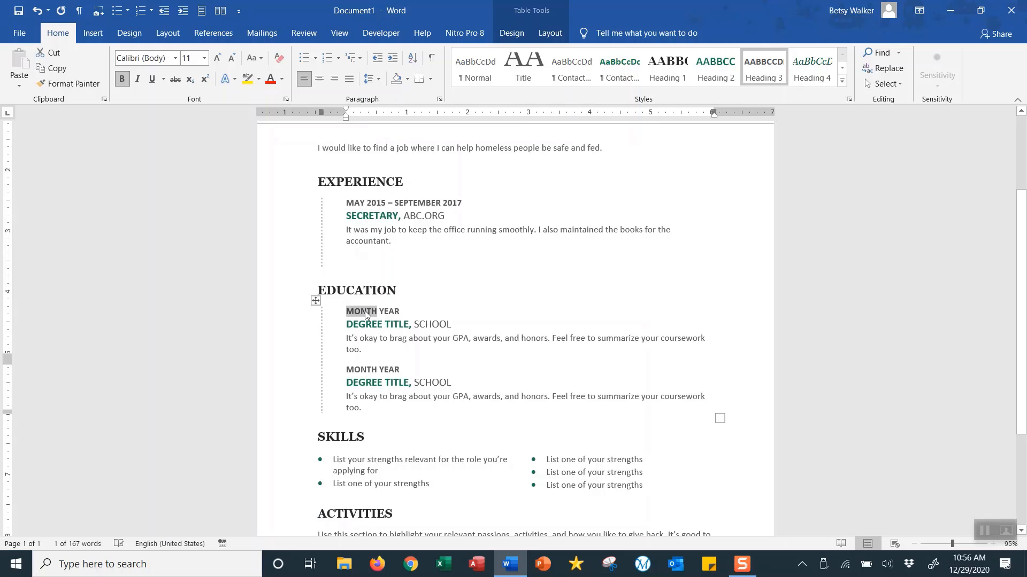
text(MAY)
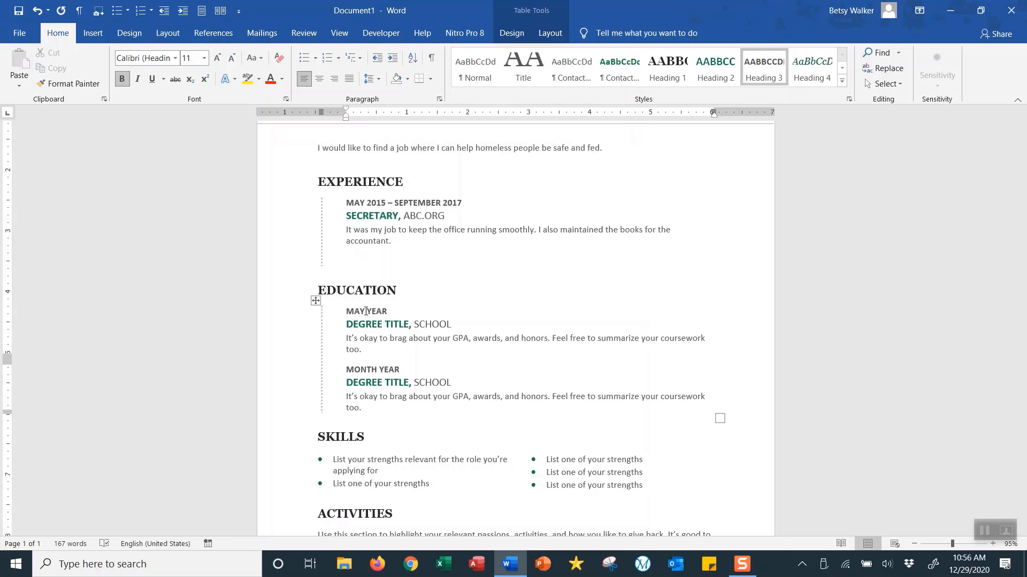
double_click(373, 311)
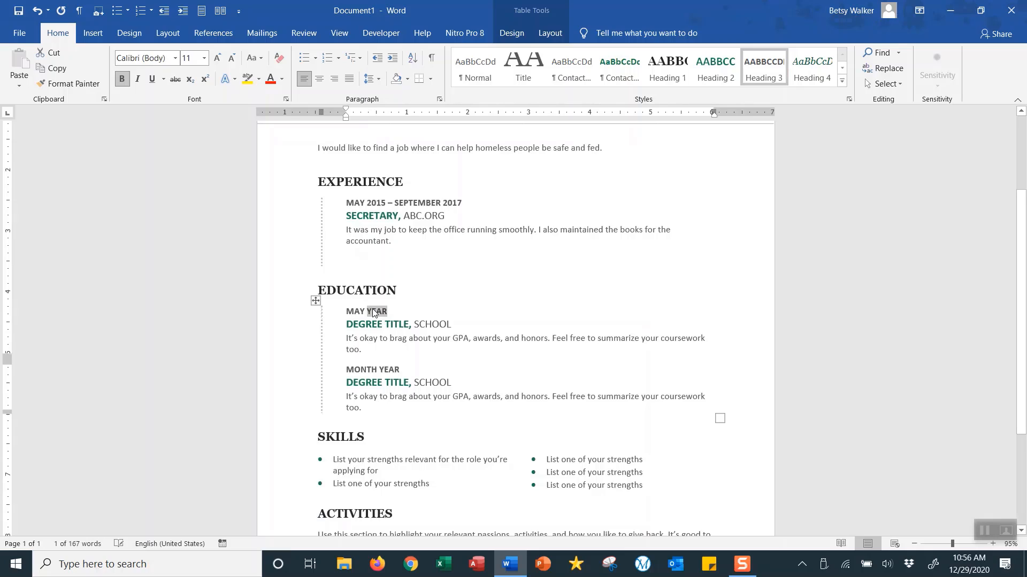
text(201)
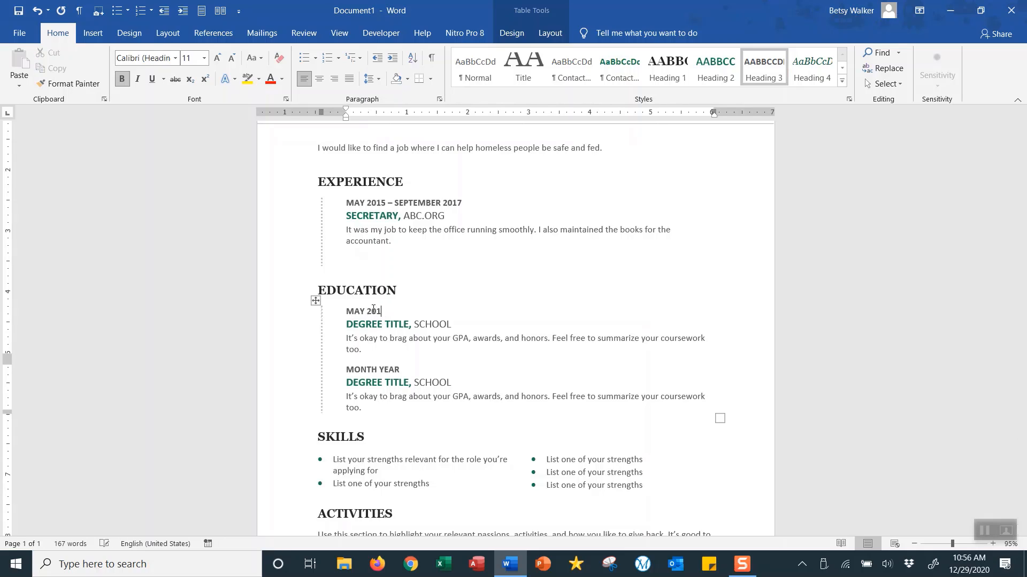
text(4)
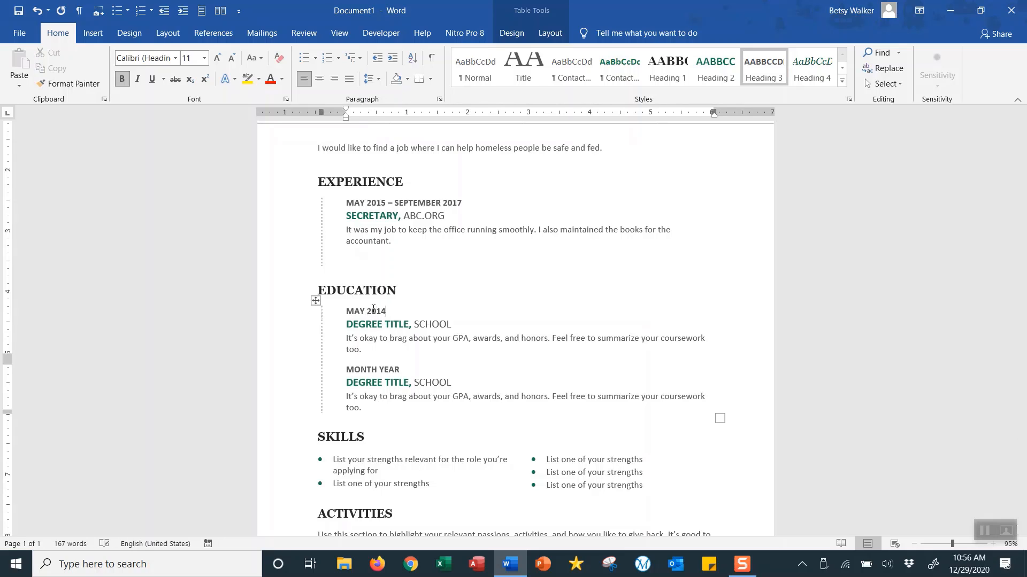
click(351, 326)
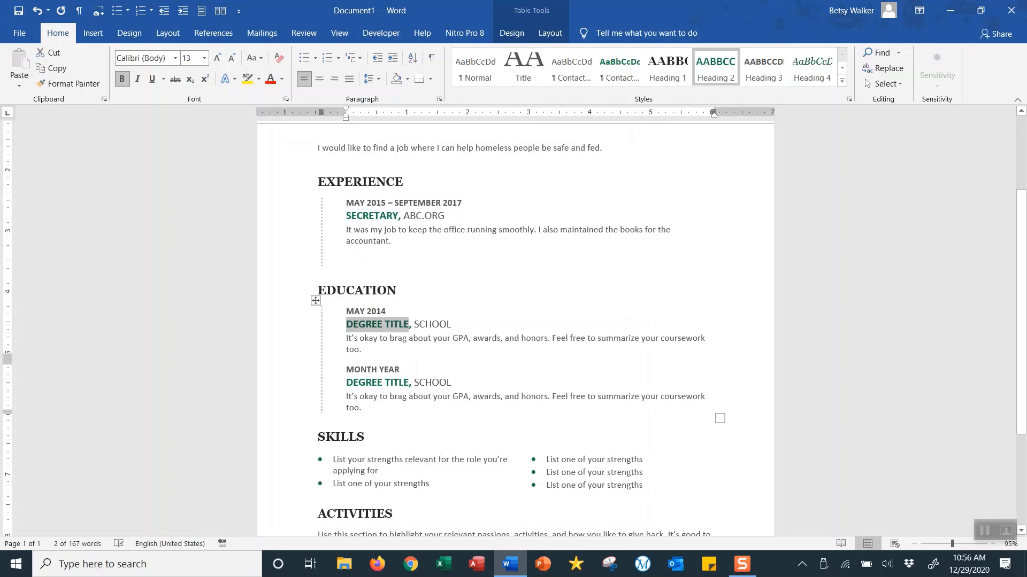
text(BA)
key(BackSpace)
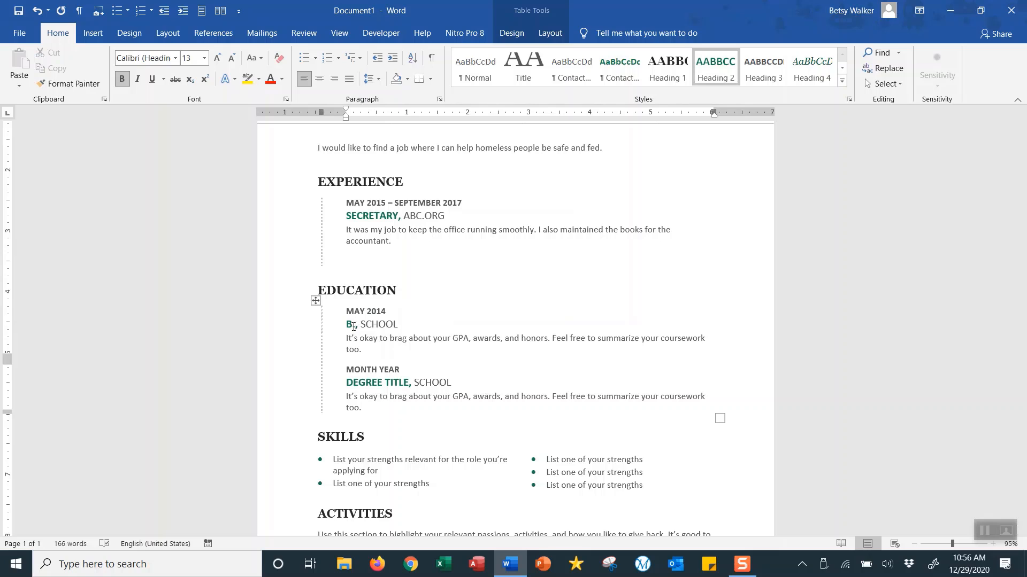
text(.A.)
double_click(382, 325)
text(UNM)
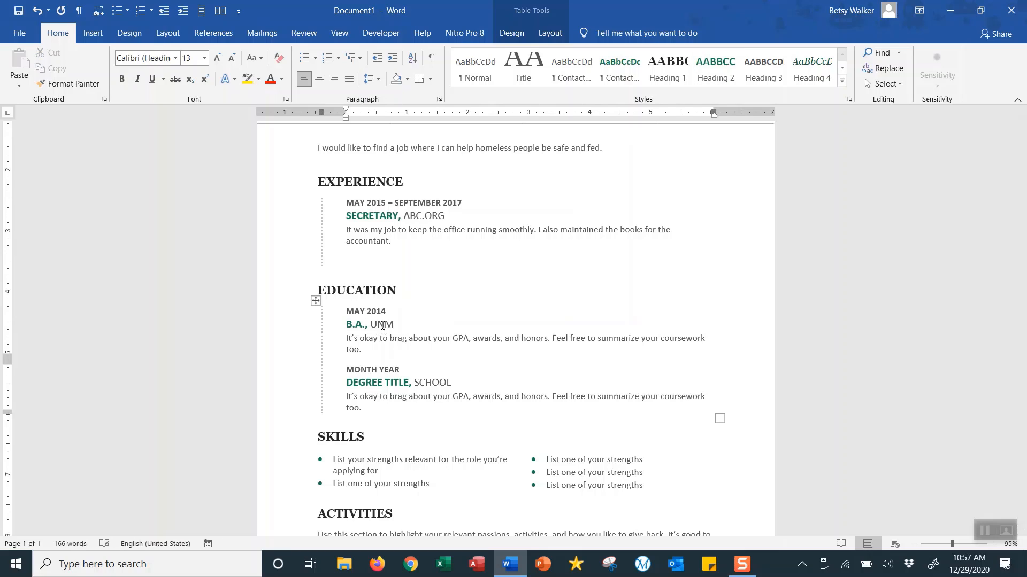
triple_click(363, 344)
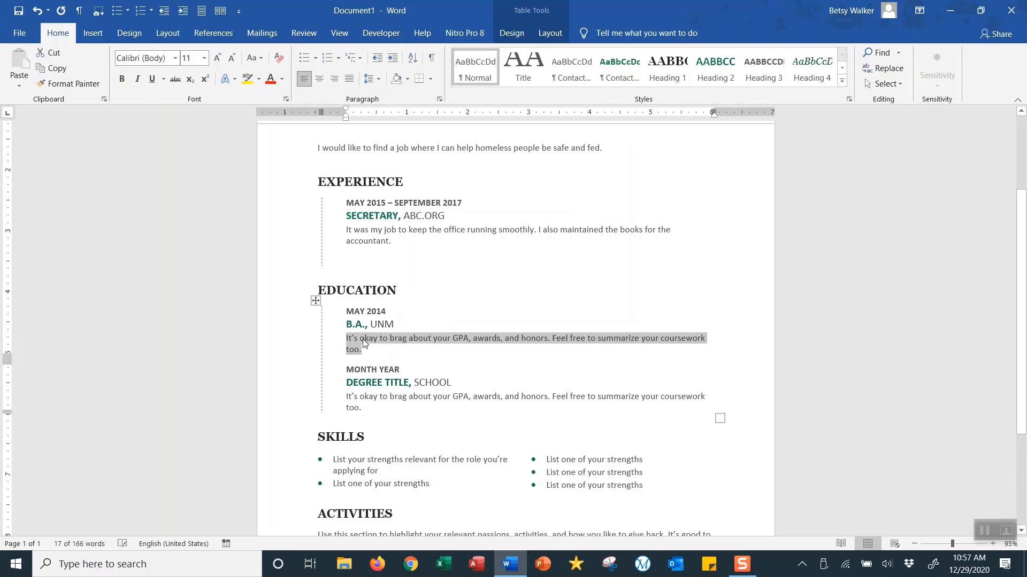
text(I was voted )
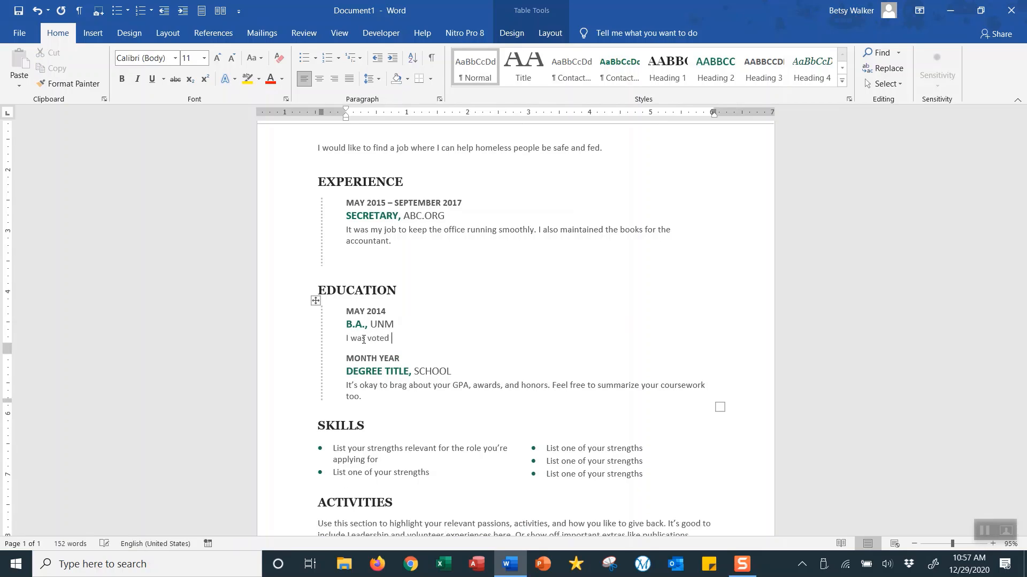
text(the graduatin g class valect)
key(BackSpace)
key(BackSpace)
text(dictorian.)
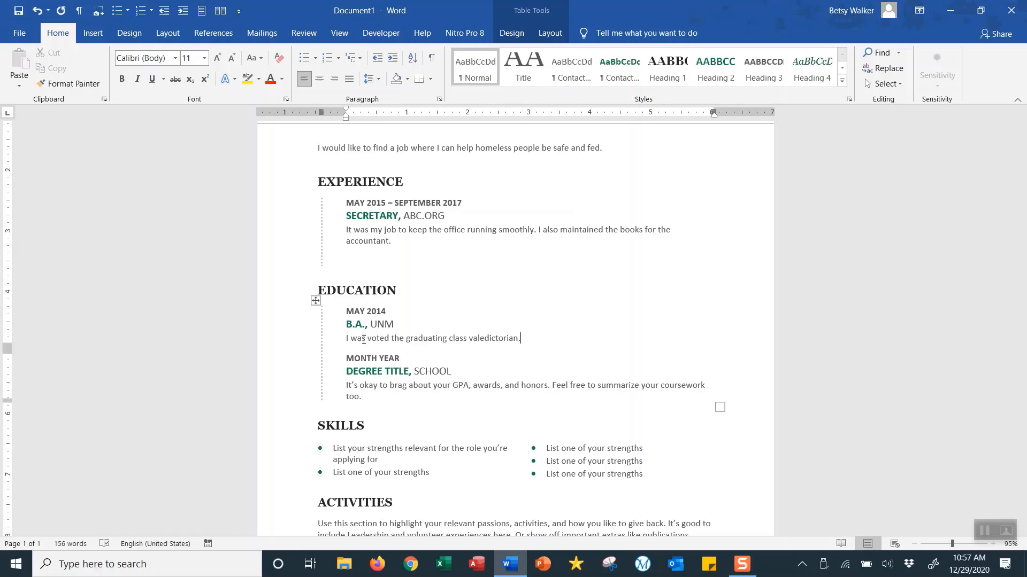
- Fill the second education entry as May 2012, A.A., SFCC and delete its placeholder description
double_click(363, 358)
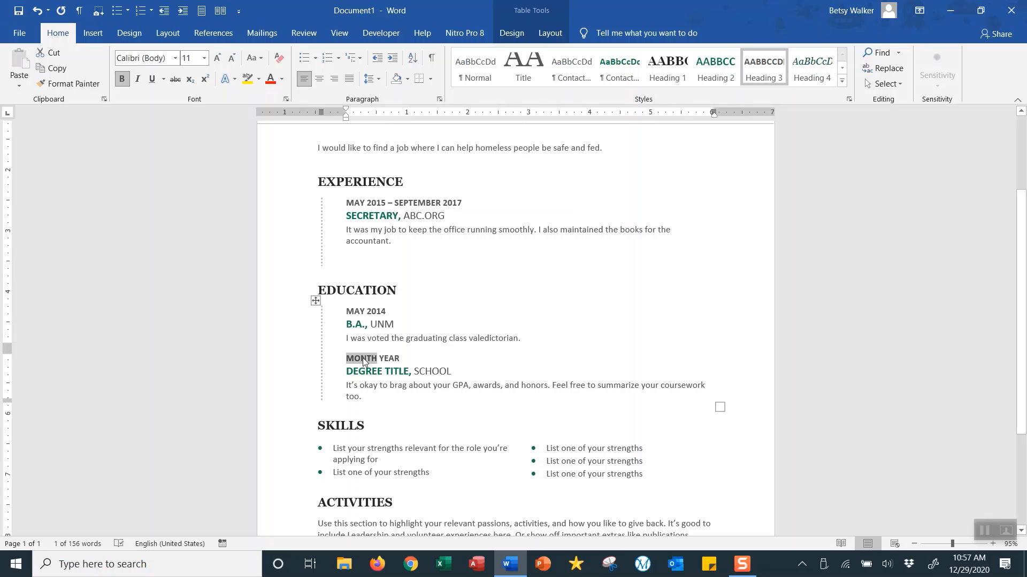
text(MAY)
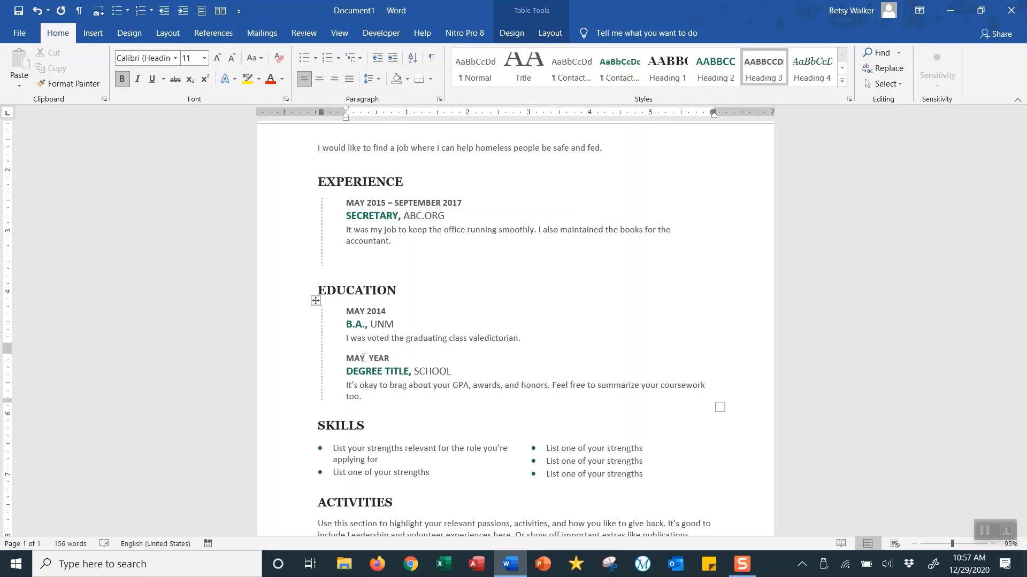
key(Delete)
double_click(375, 358)
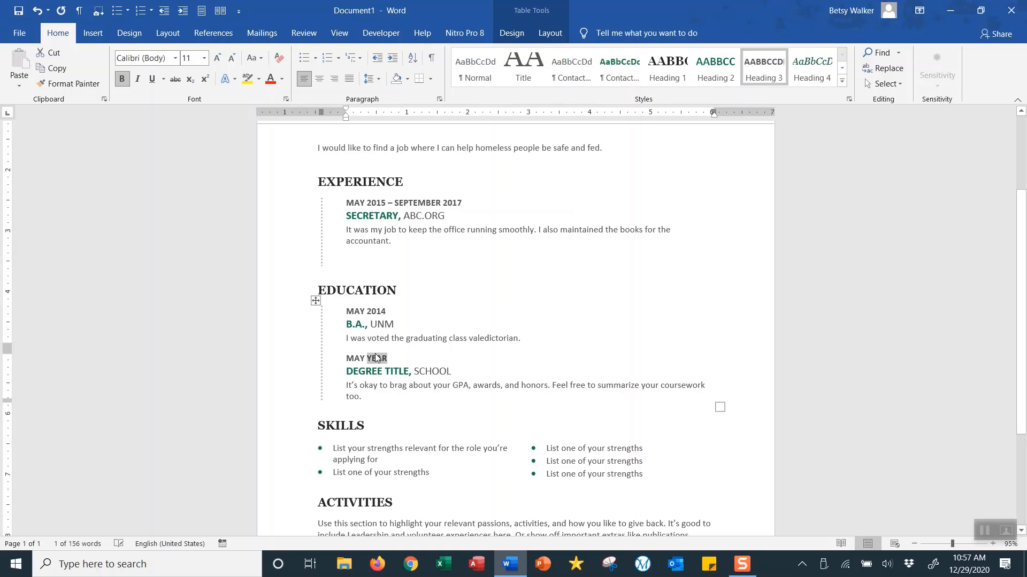
text(2012)
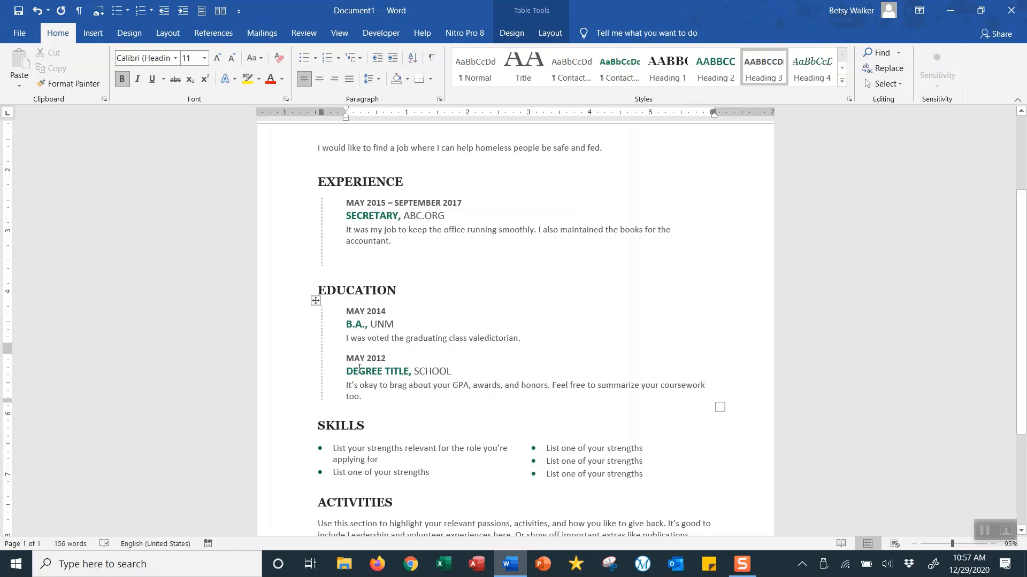
click(363, 373)
text(A.A.)
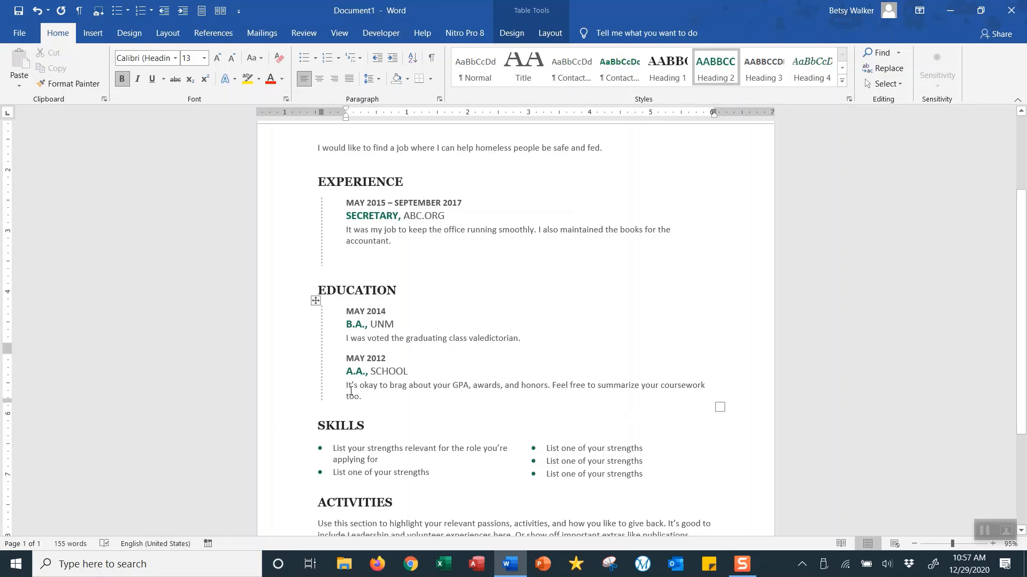
click(396, 370)
text(SFCC)
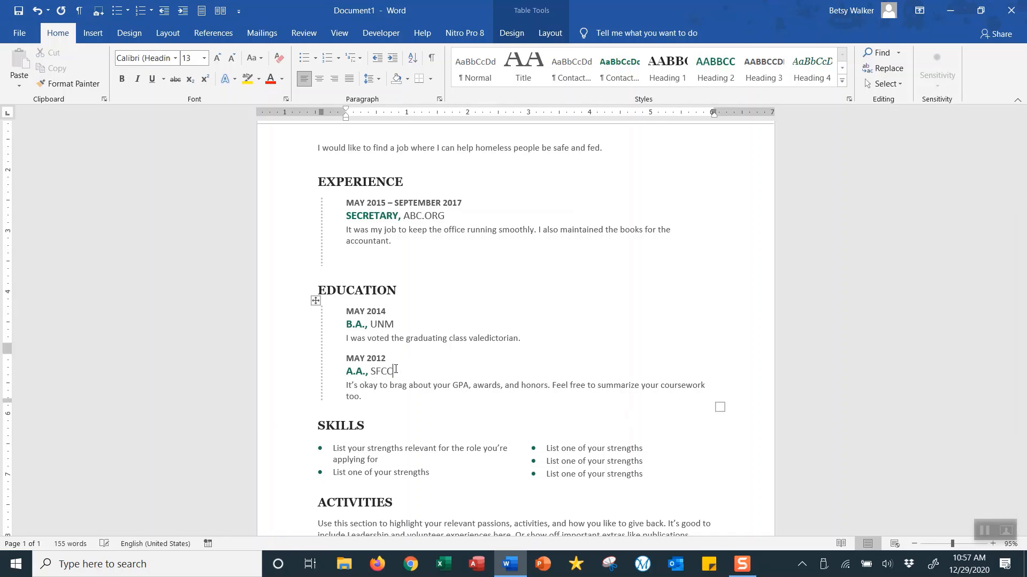
click(365, 387)
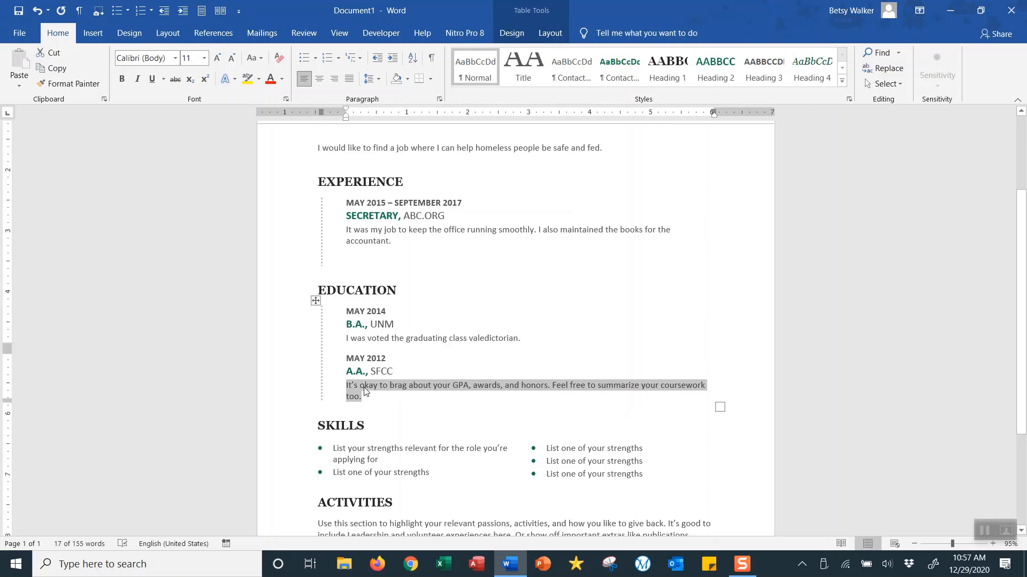
key(Delete)
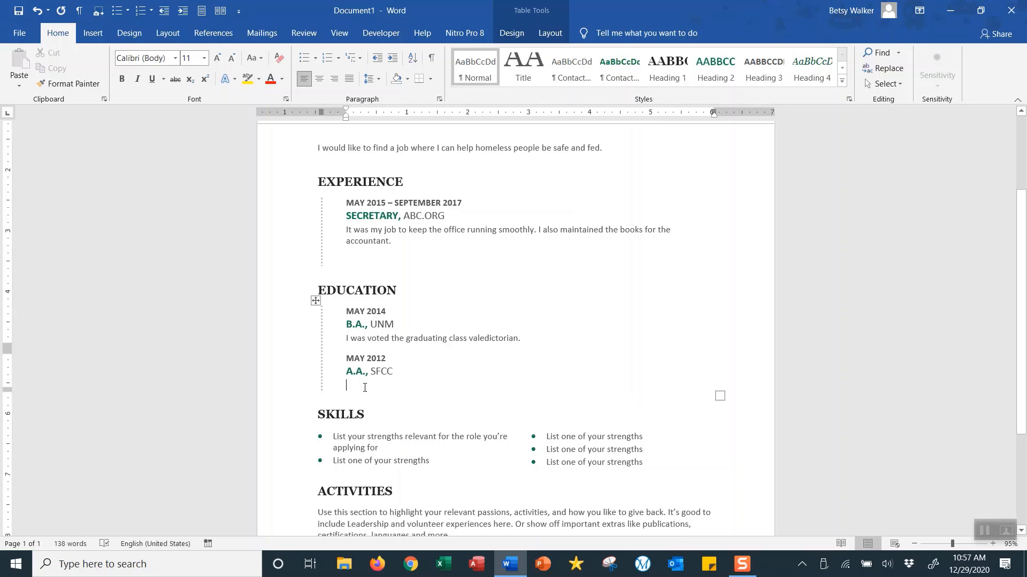
scroll(373, 378, down, 2)
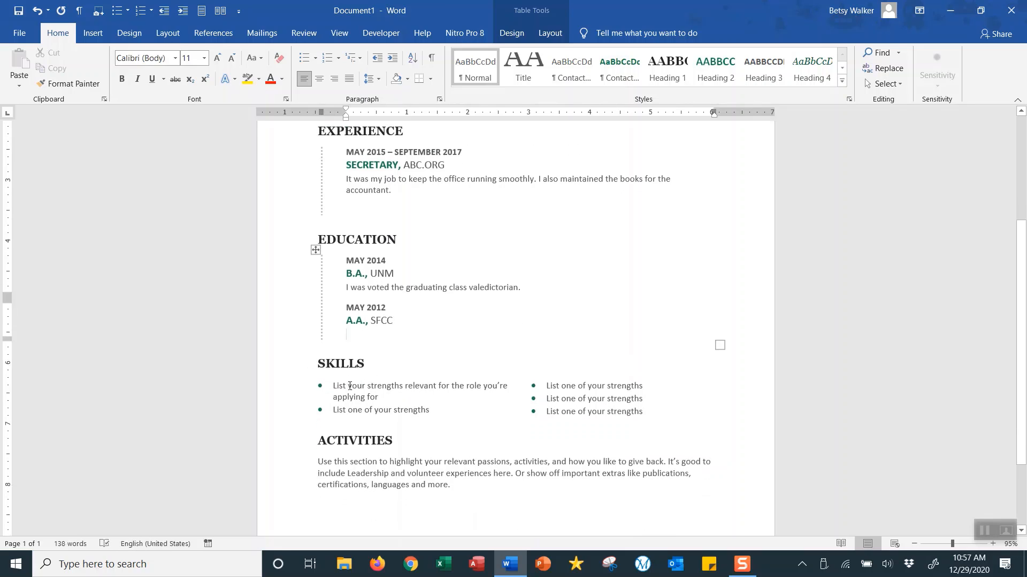
- Replace the Skills placeholders with working well with others, fast typing, shorthand, bookkeeping, and marketing and selling
click(350, 386)
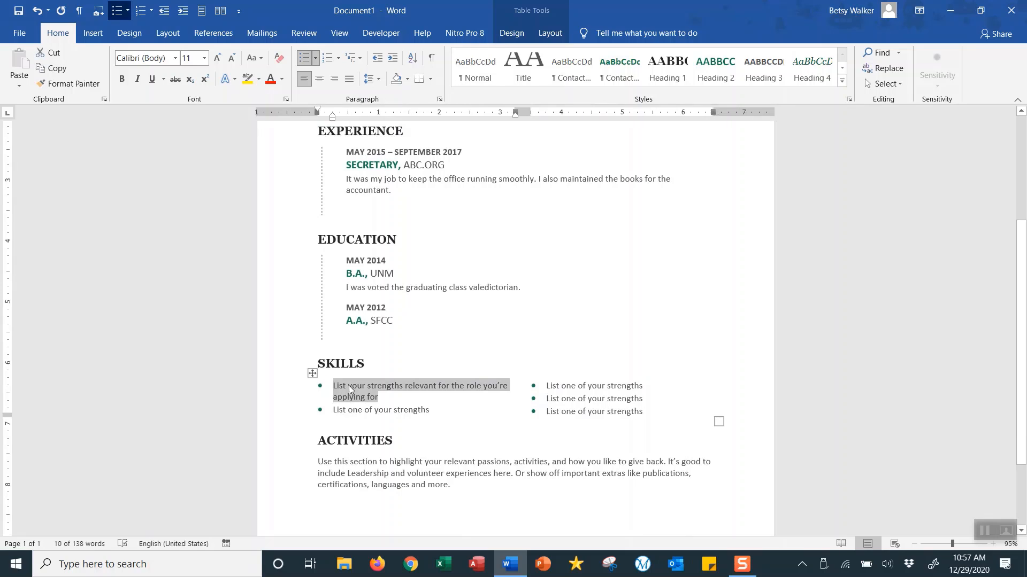
text(Wrrk w)
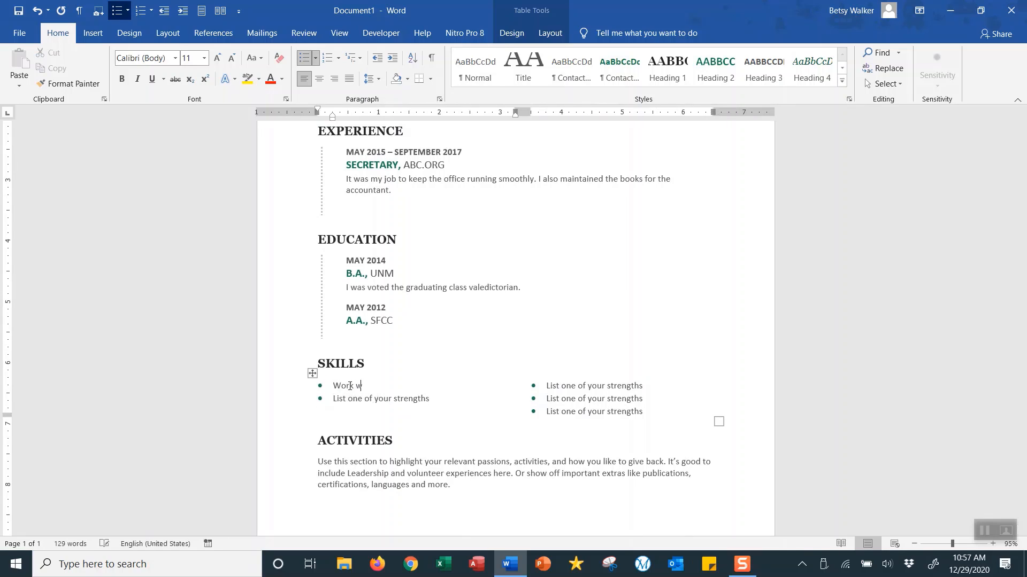
text(ell with others.)
click(363, 398)
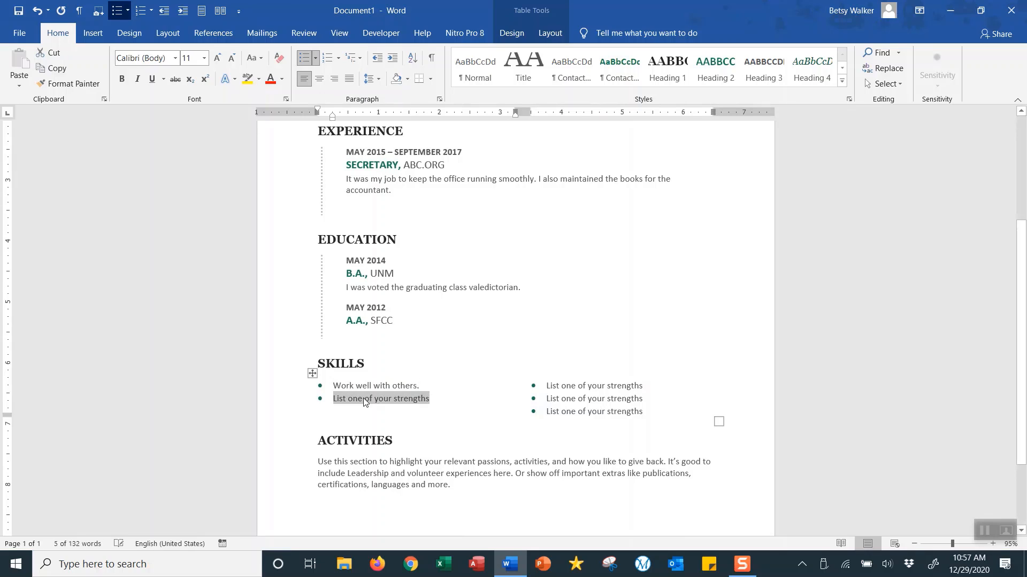
text(Good fast )
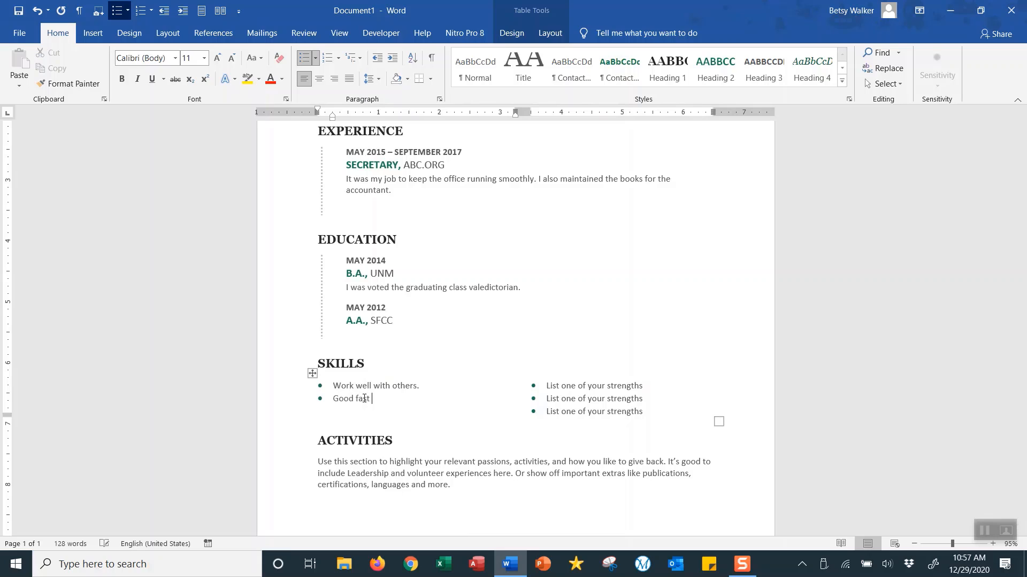
text(typist.)
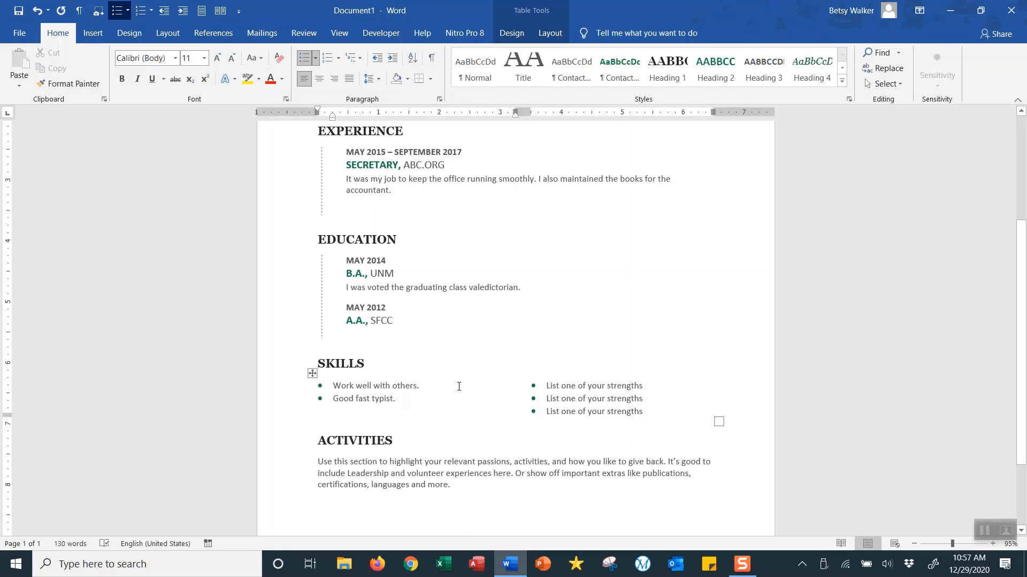
click(556, 387)
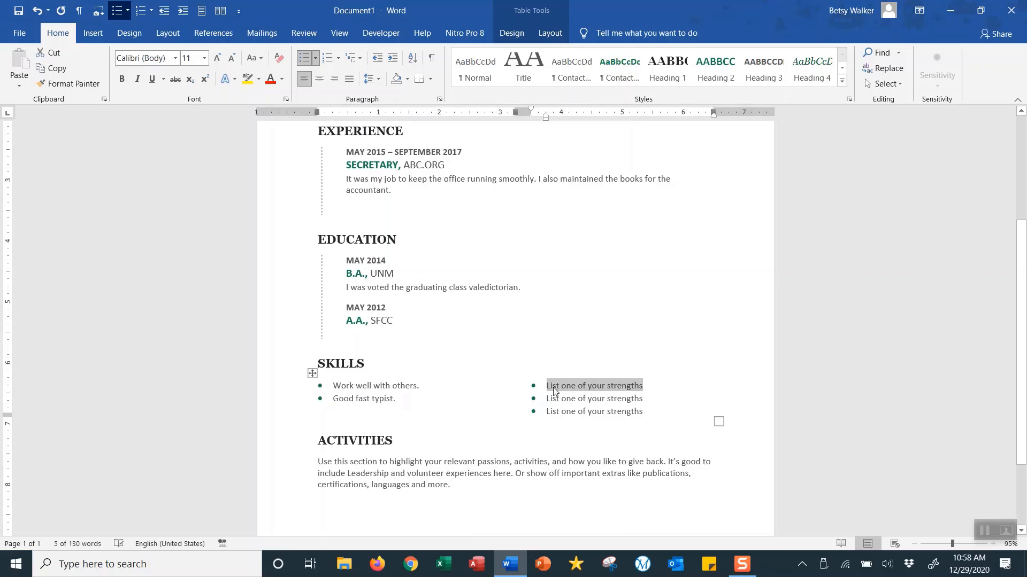
text(Know how )
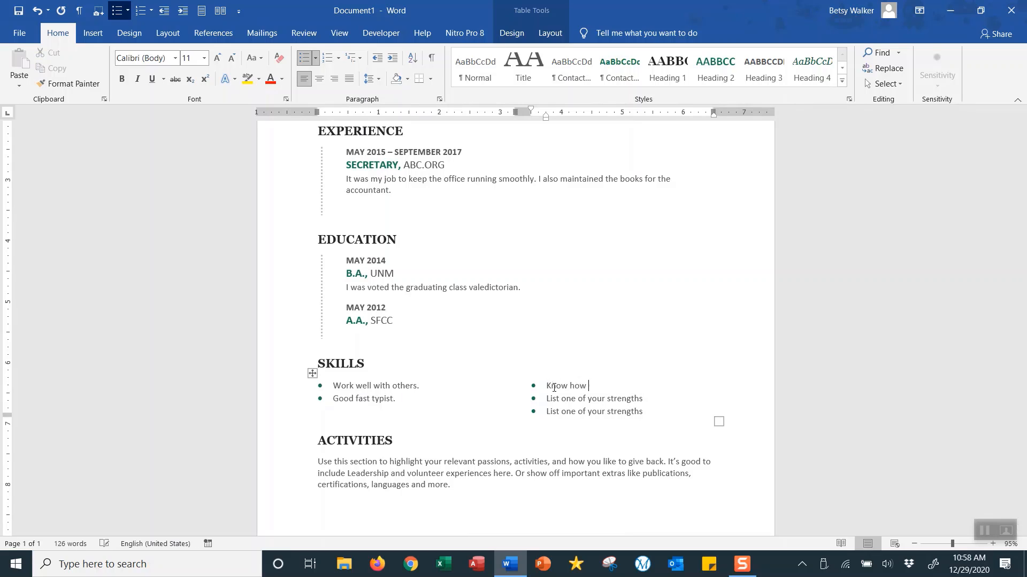
text(to take shorthand.)
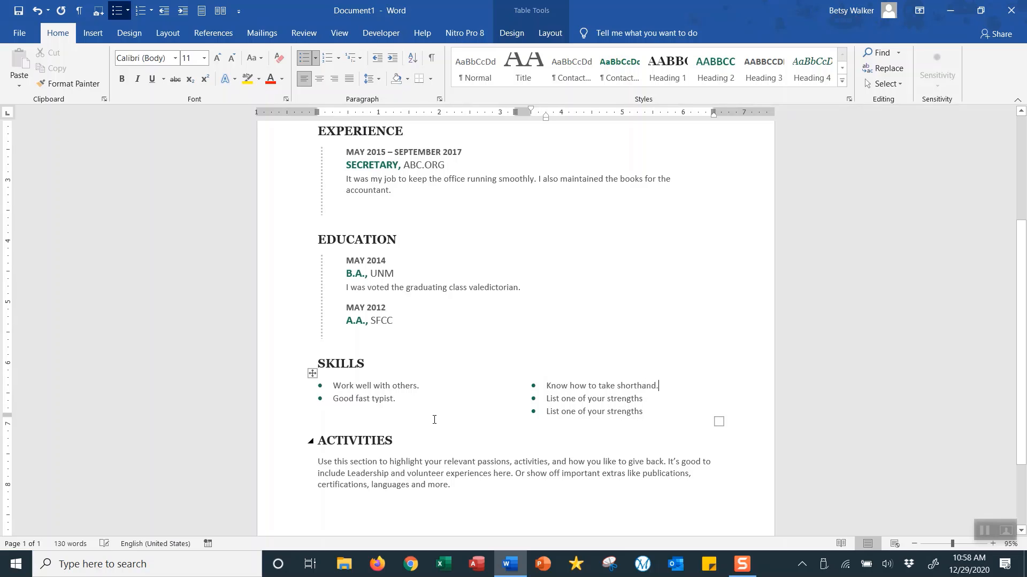
click(548, 402)
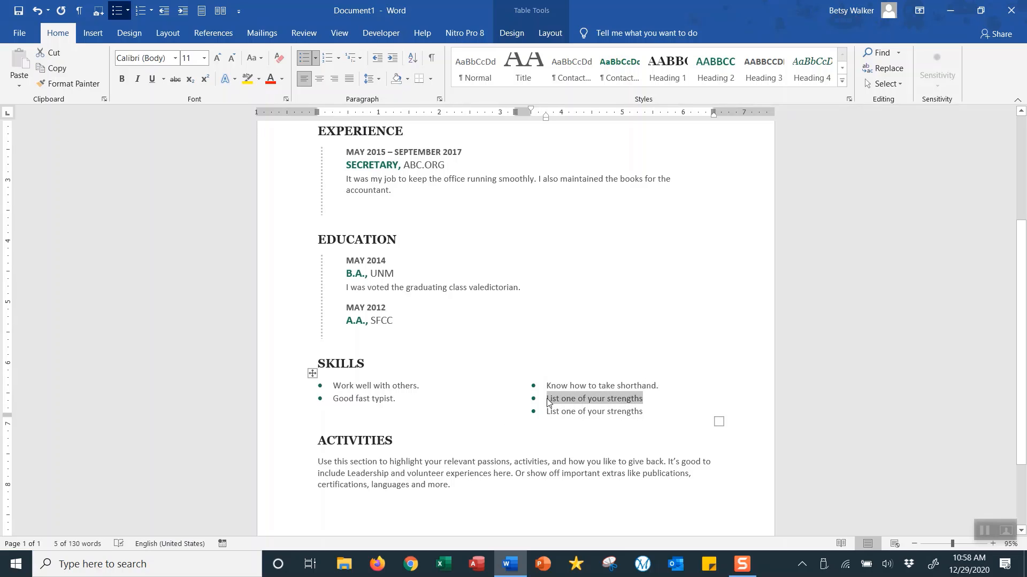
text(Un)
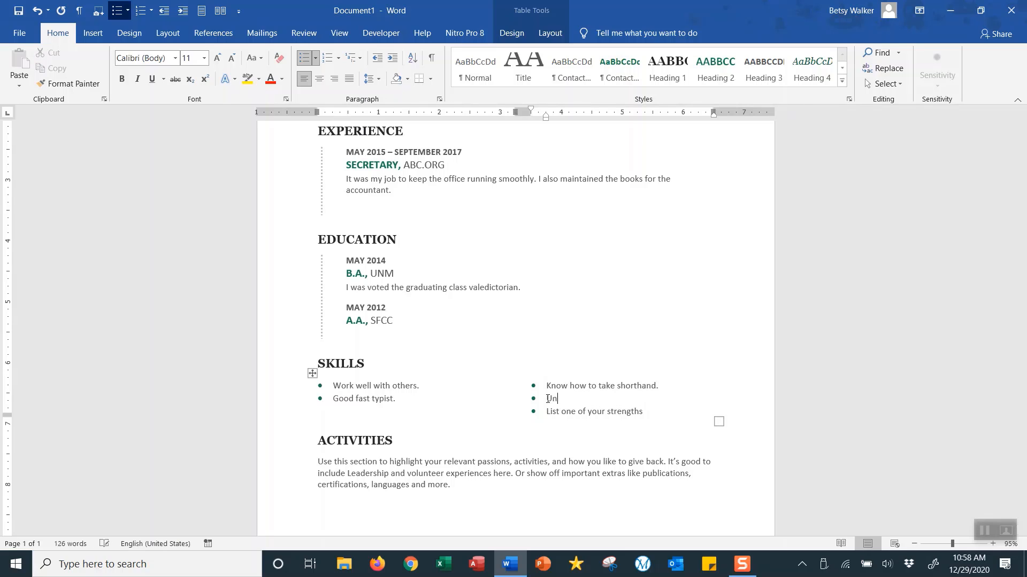
text(derstand bookkeeping.)
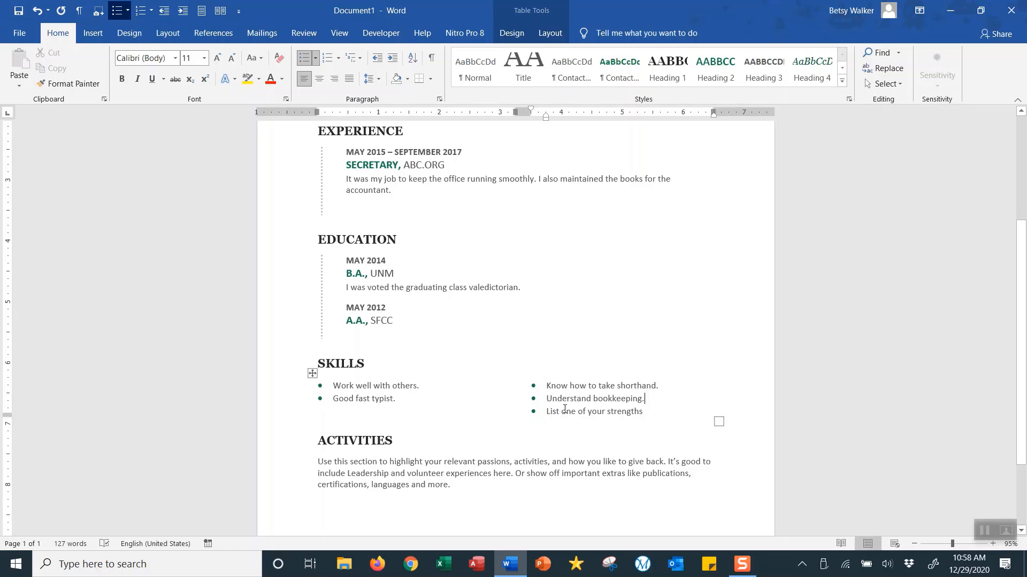
click(566, 412)
text(Enj)
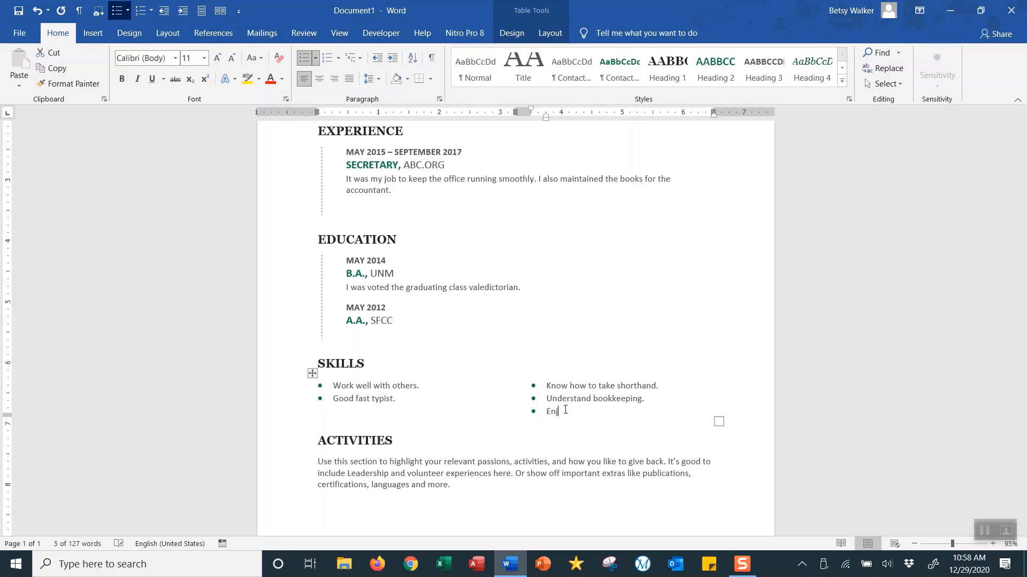
text(oy marketi)
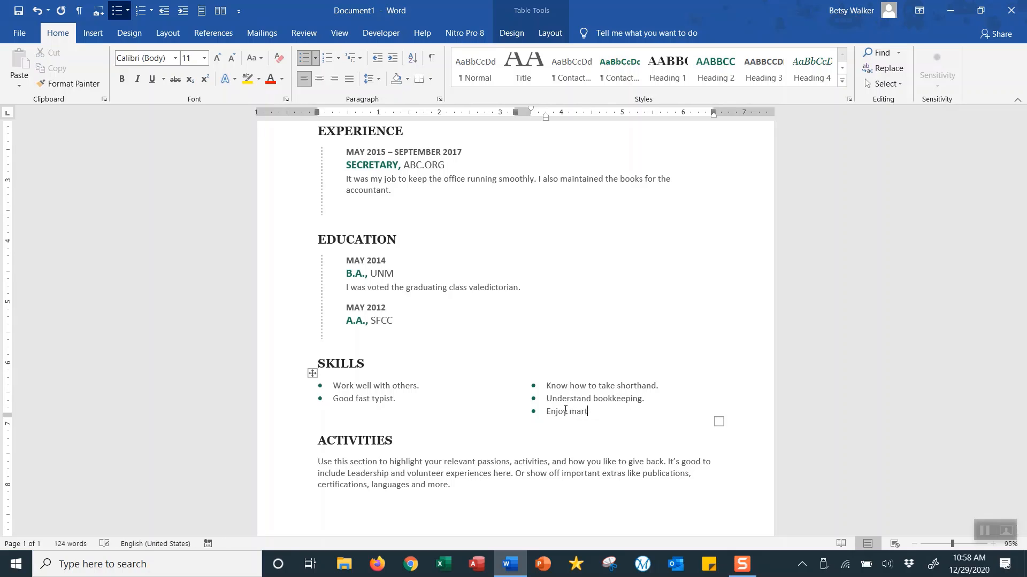
text(ng and selling)
key(BackSpace)
text(.)
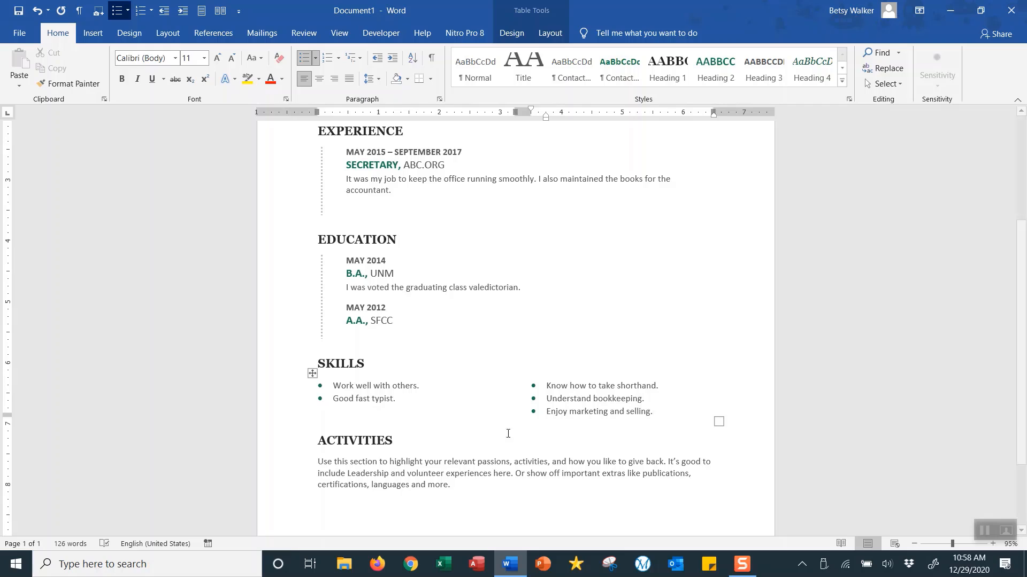
- Add 'I am fluent in ASL.' and 'I am fluent in Spanish.' bullets, then delete the shorthand skill
click(401, 399)
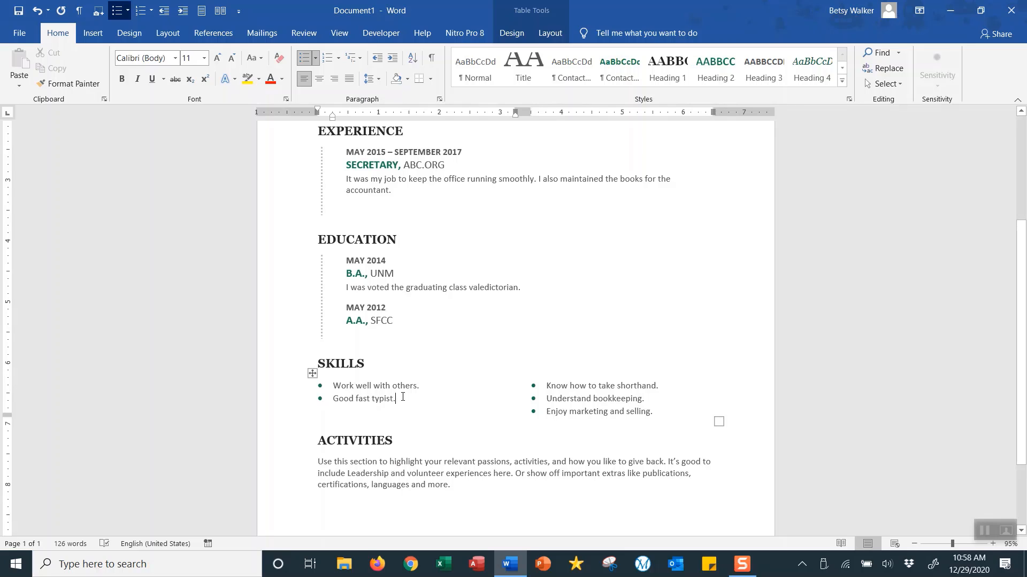
key(Return)
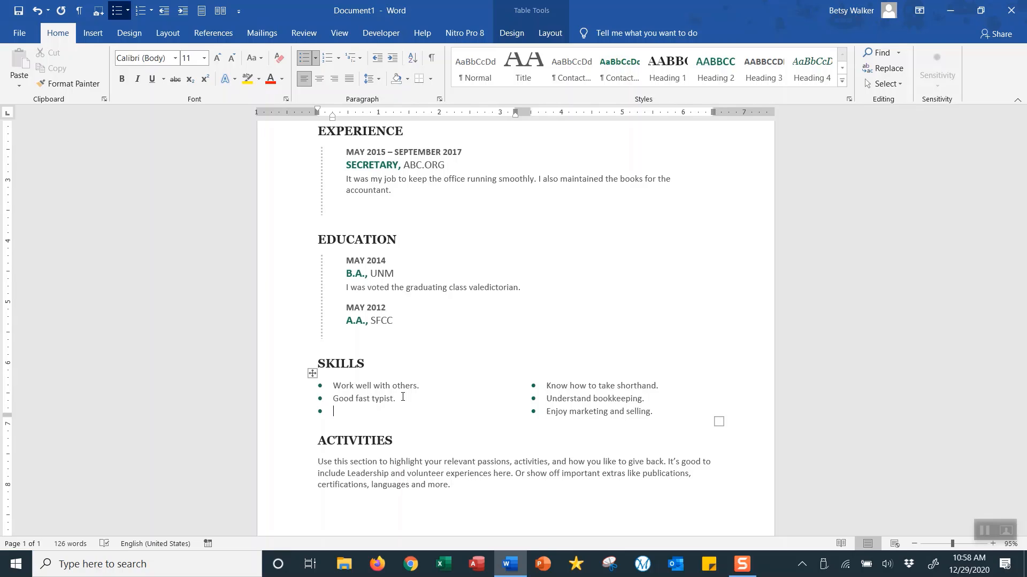
text(I am fluent in ASL.)
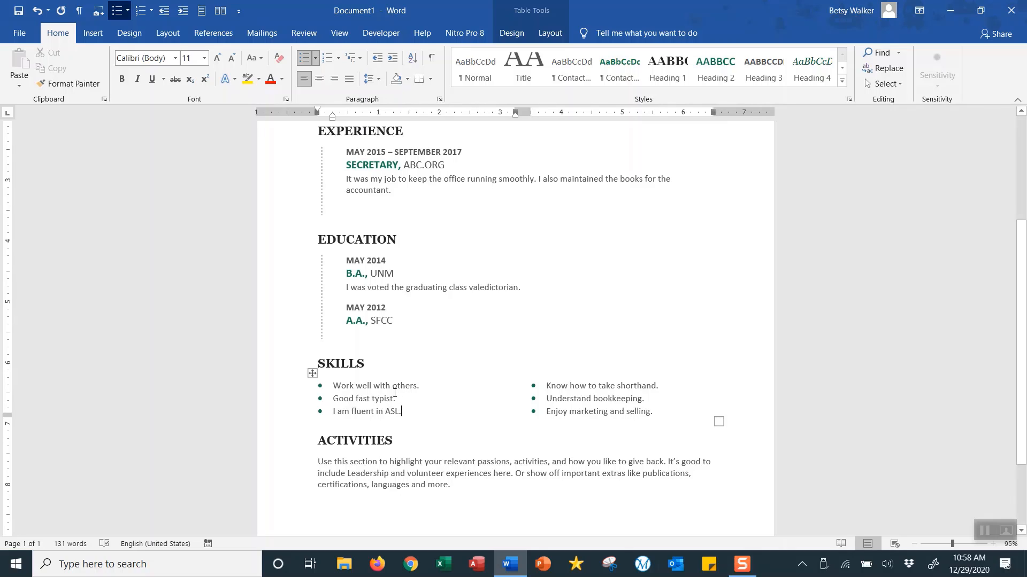
click(657, 413)
key(Return)
text(I am f)
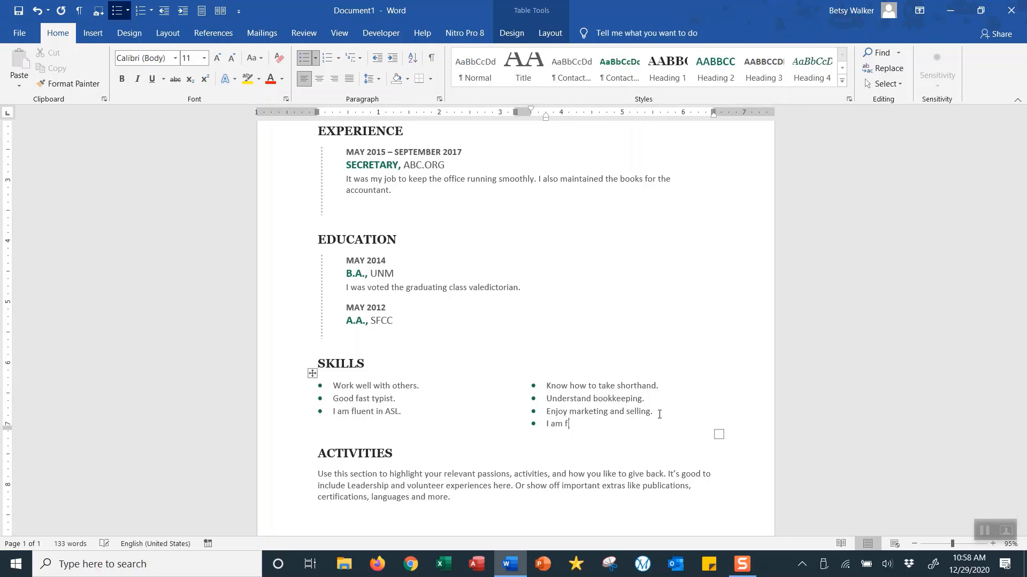
text(luent in Spanish.)
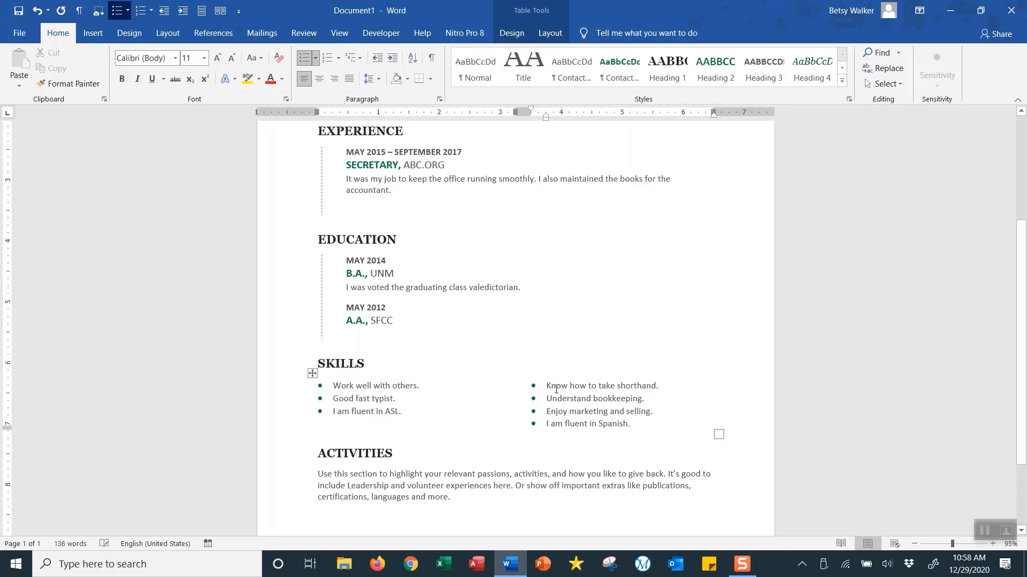
drag(547, 386, 659, 383)
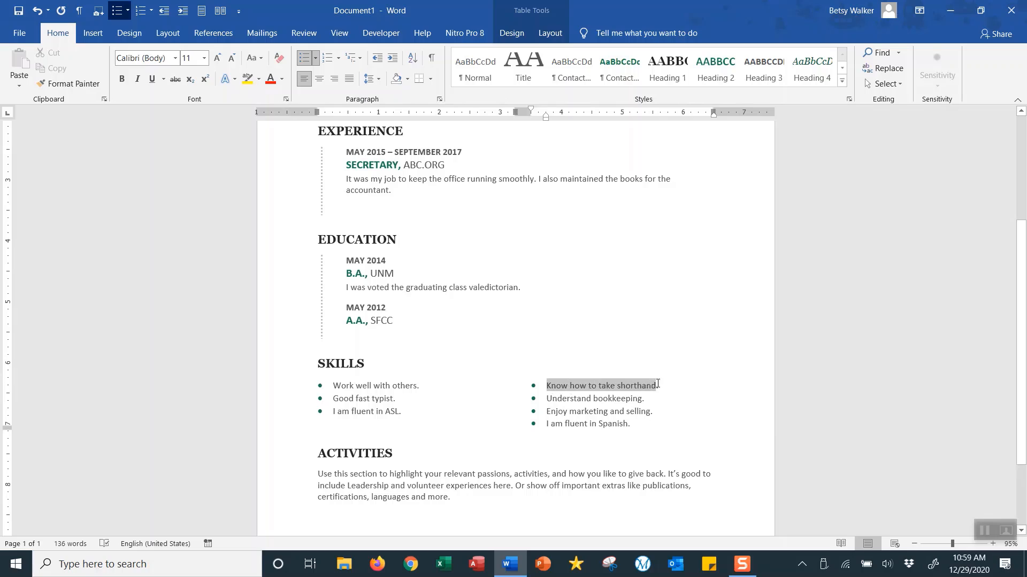
key(Delete)
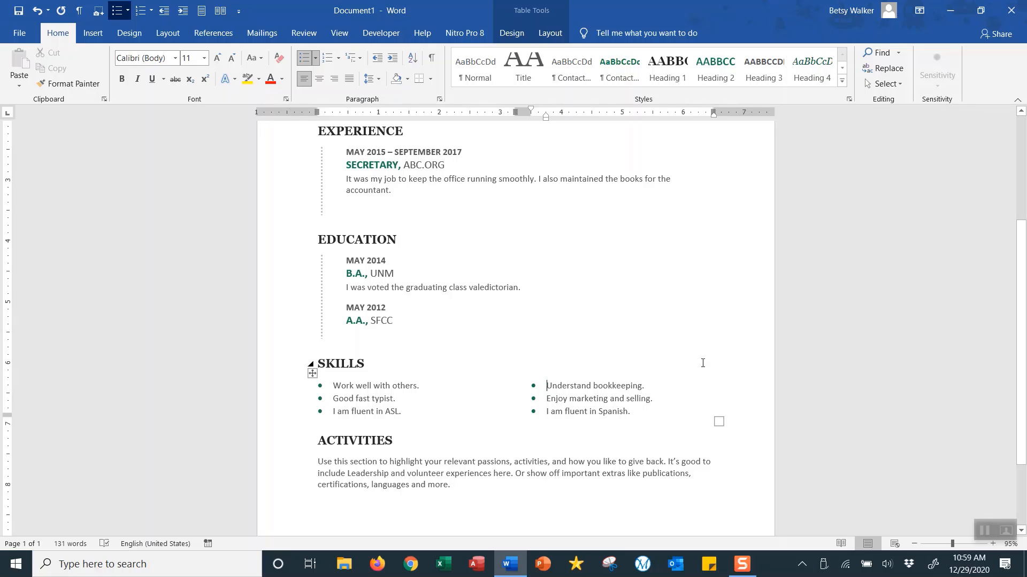
- Replace the Activities text with 'I enjoy being around lots of other people. I am a skier. I like to dance. I play piano'
scroll(648, 355, down, 2)
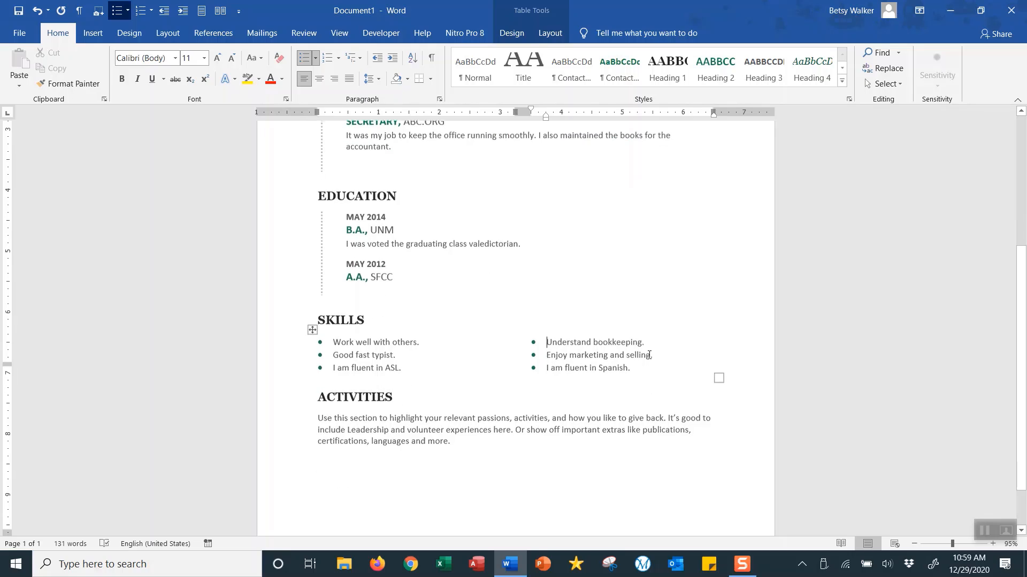
triple_click(402, 410)
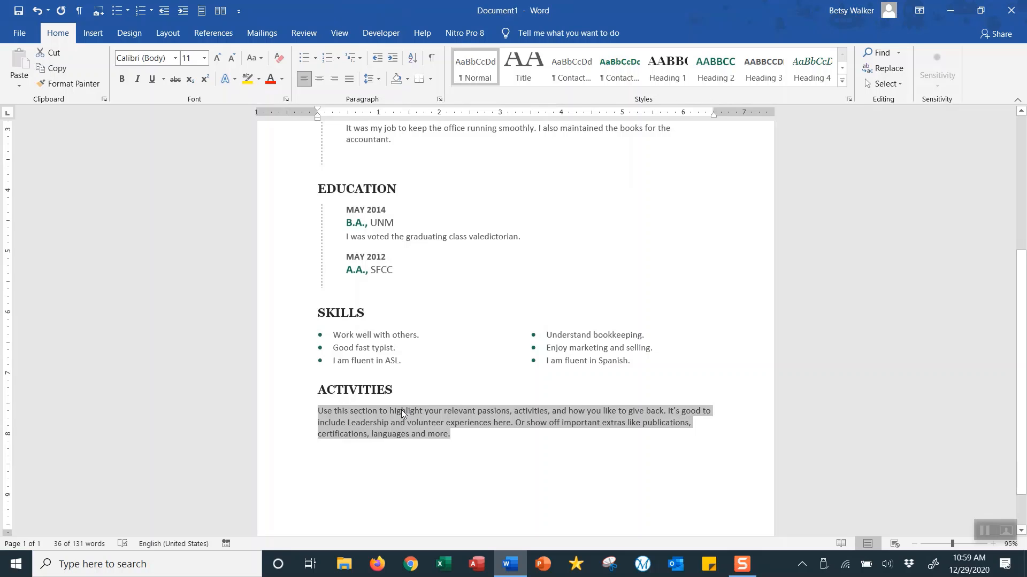
text(I en)
text(y )
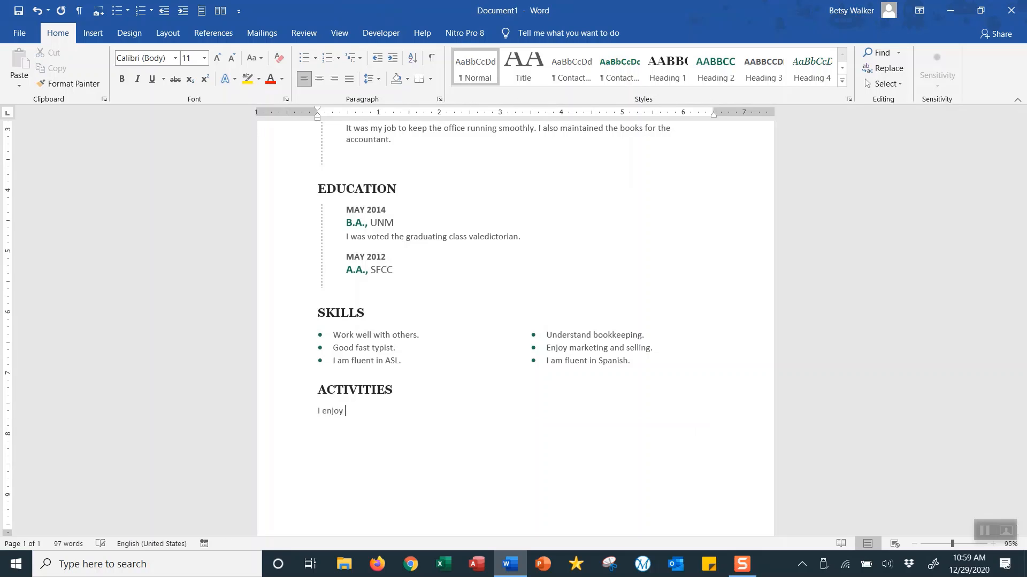
text(being around lots of other people. I am as)
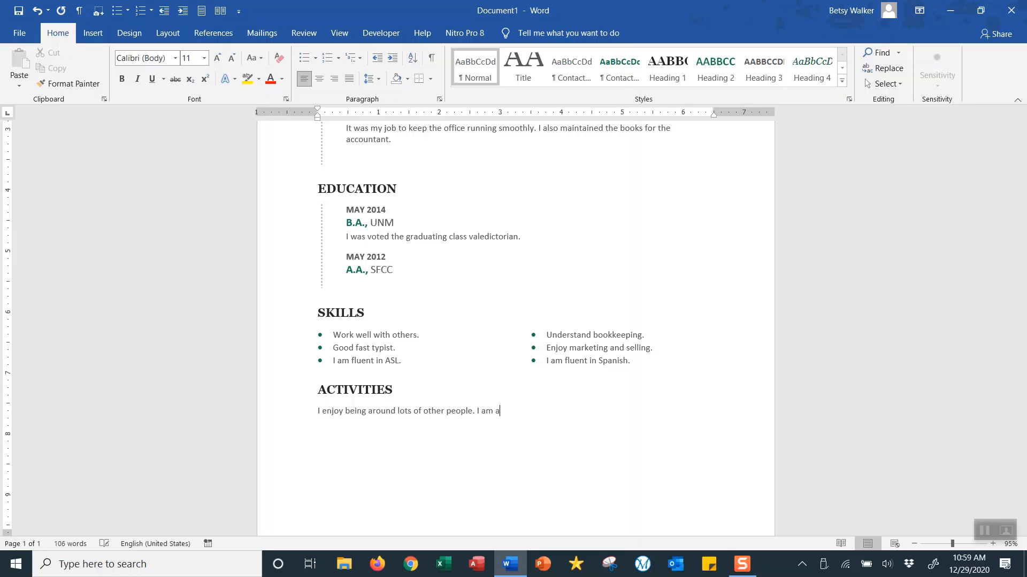
key(BackSpace)
text(skier. I like to faen)
key(BackSpace)
key(BackSpace)
key(BackSpace)
key(BackSpace)
text(dance. I play piano.)
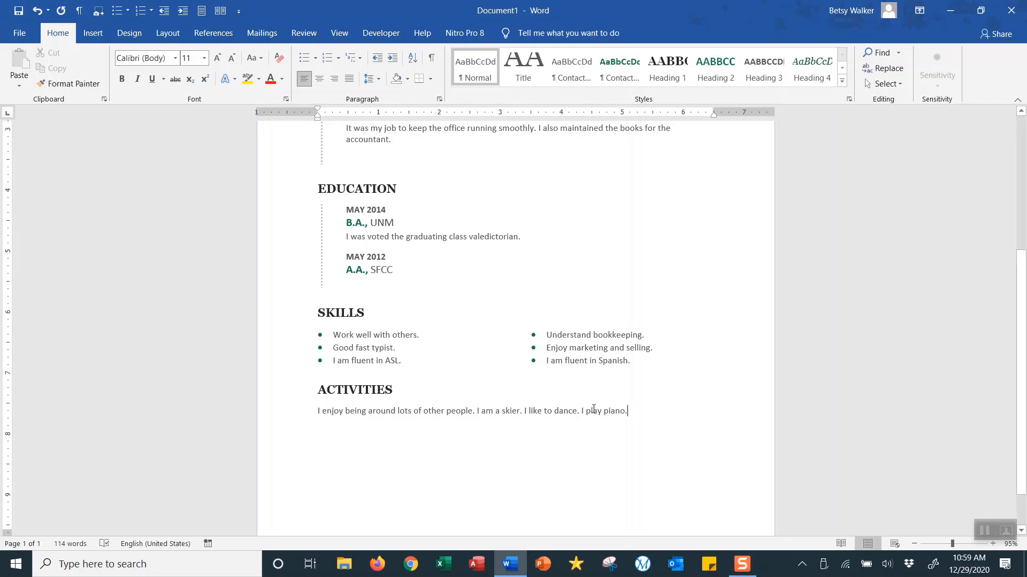
scroll(594, 409, up, 5)
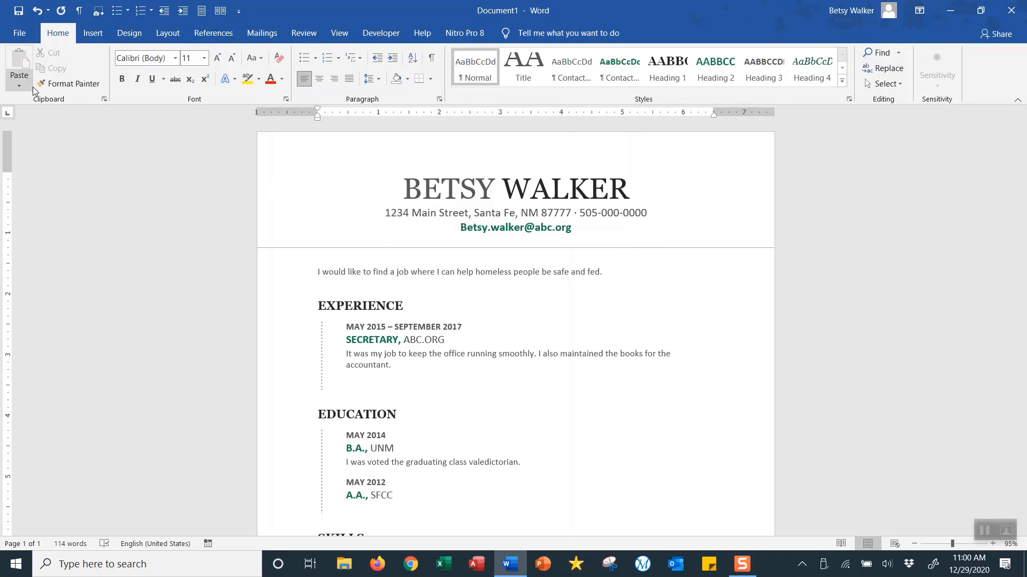
- Save the résumé as a .docx on the Desktop, appending 'resume' to the suggested file name
click(24, 35)
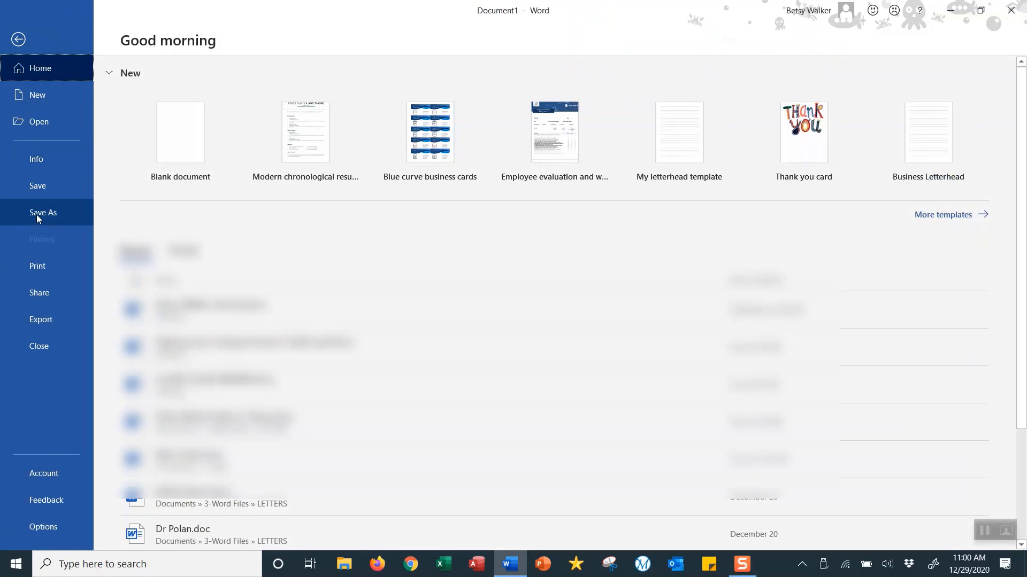
click(37, 214)
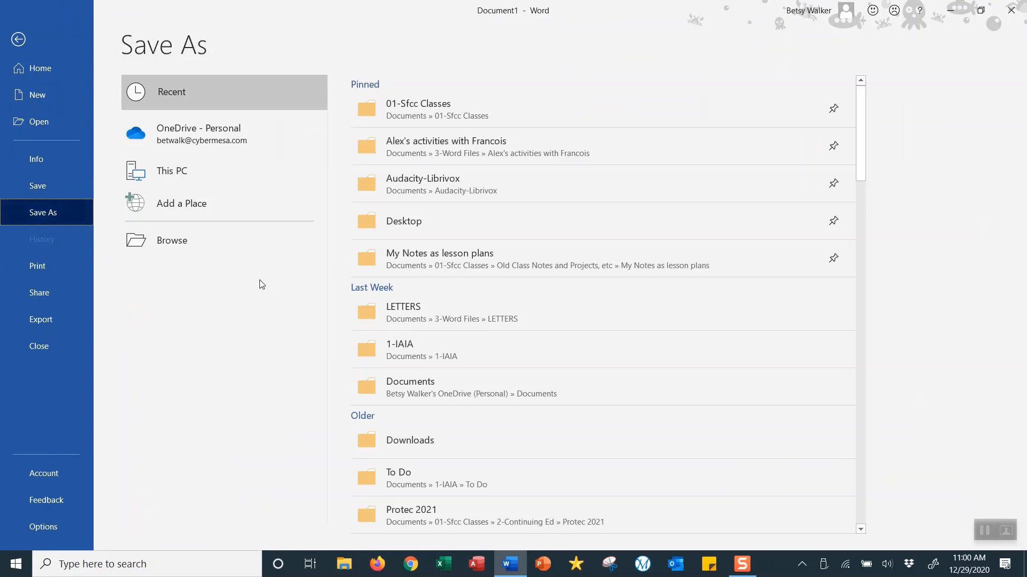
click(411, 227)
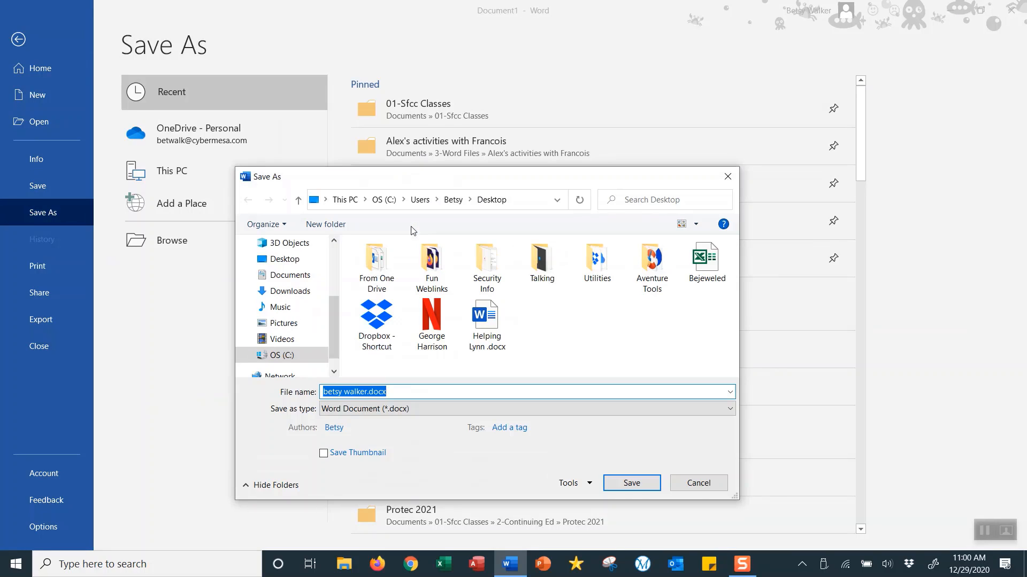
click(369, 391)
text(resume)
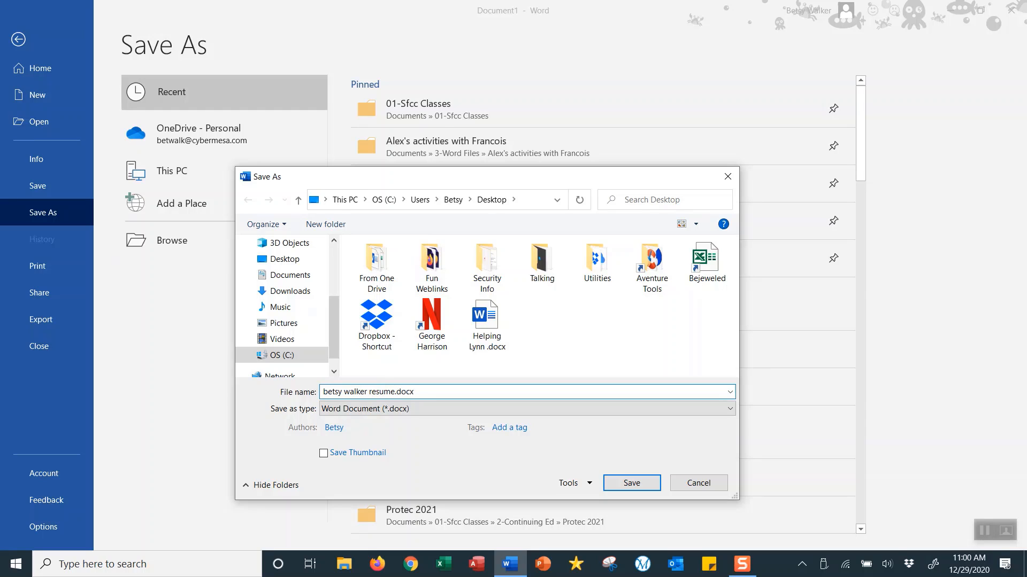
click(639, 484)
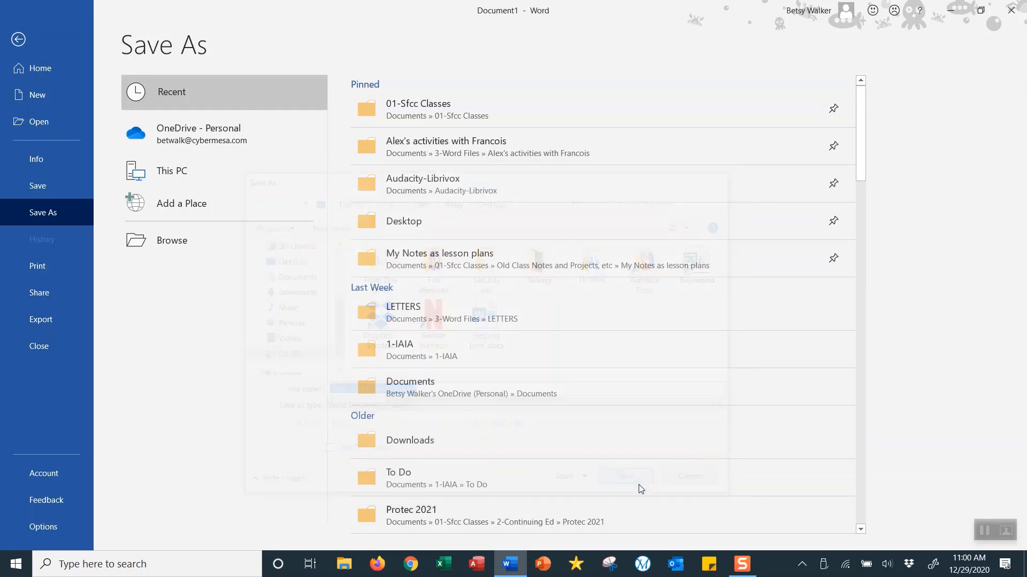